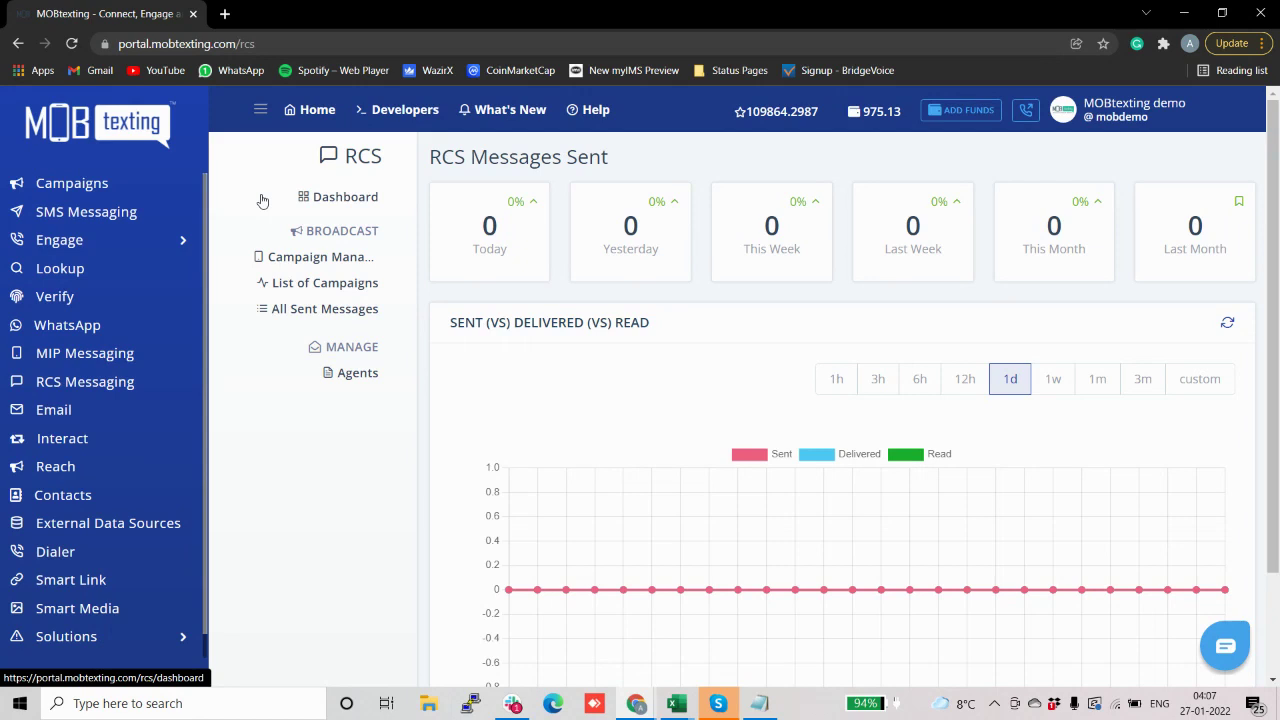
# - Review the RCS agents list, select mobtexting, and open a blank Create New Campaign form
pyautogui.click(356, 376)
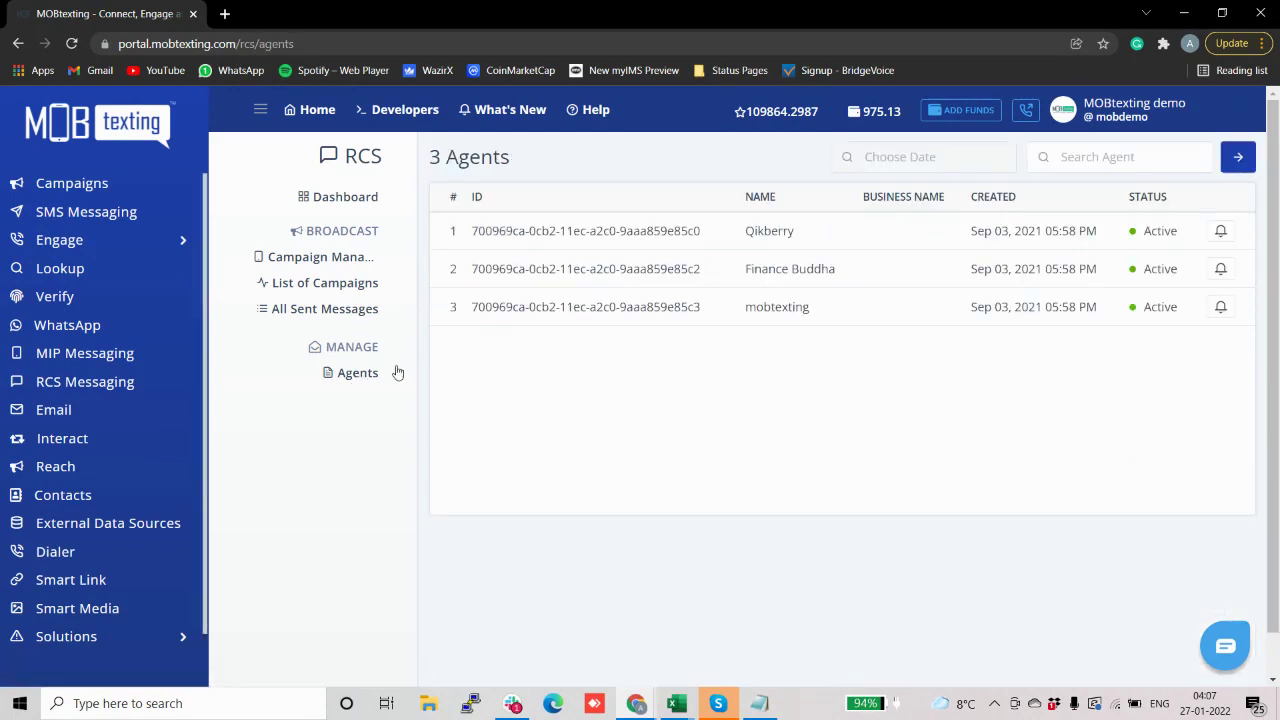
pyautogui.doubleClick(787, 308)
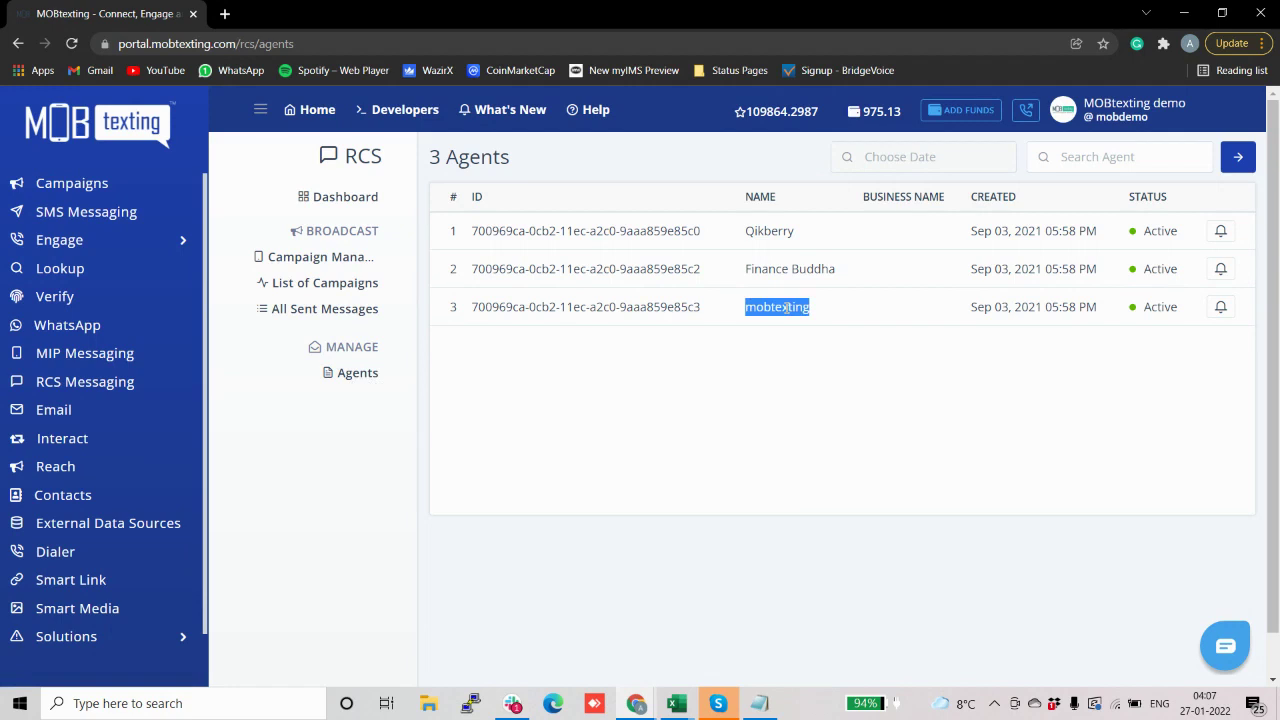
pyautogui.click(347, 262)
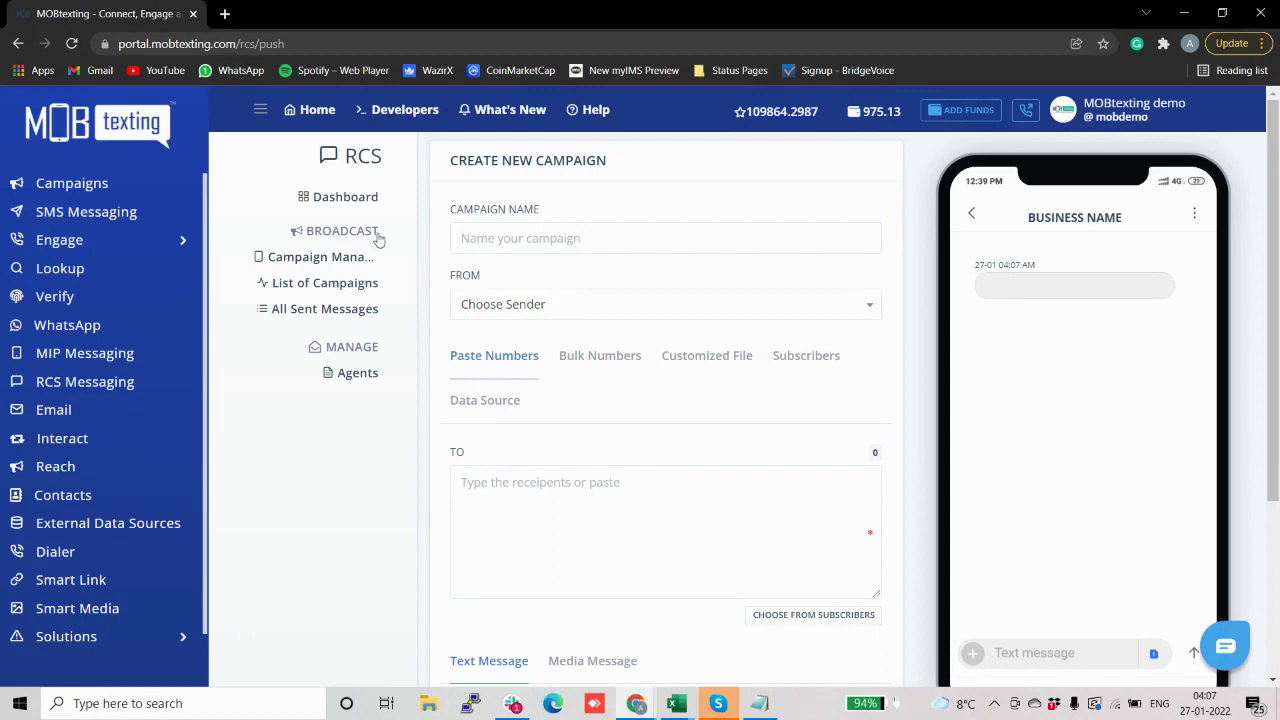
# - Enter 'test' as the campaign name and pick mobtexting in the From dropdown
pyautogui.click(490, 238)
pyautogui.write('test')
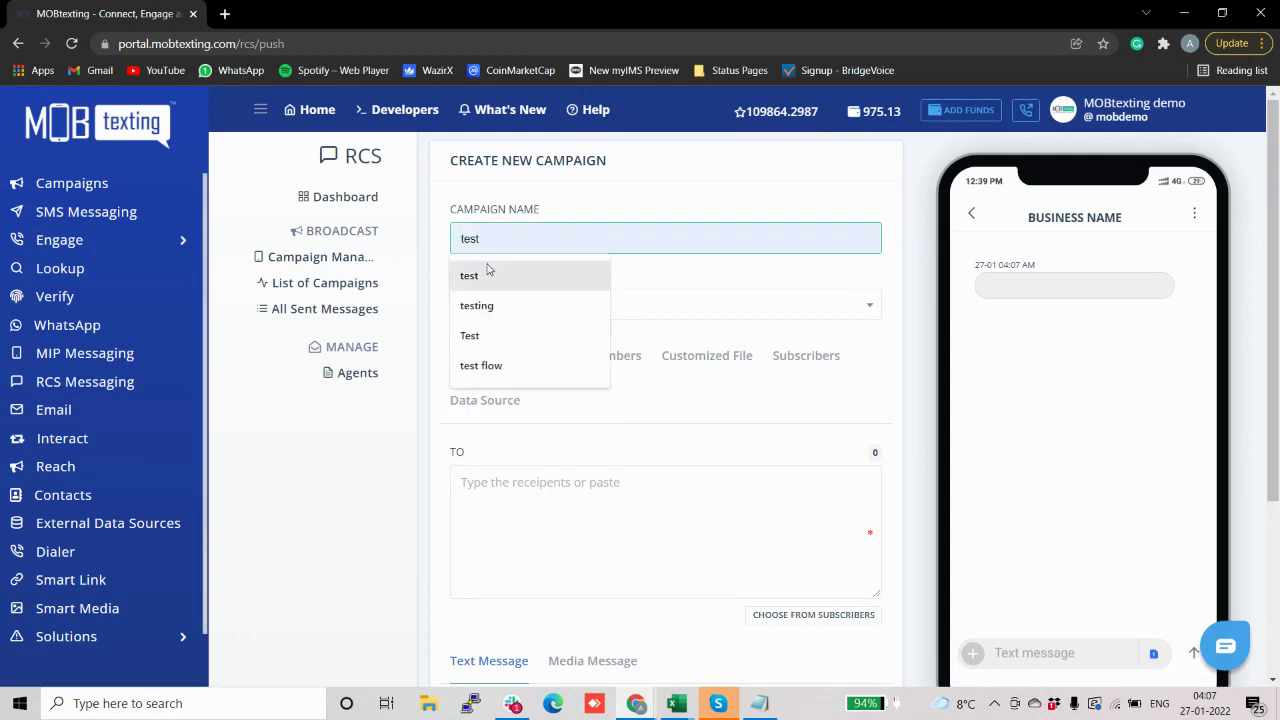
pyautogui.click(486, 270)
pyautogui.scroll(-1, 594, 263)
pyautogui.scroll(-1, 594, 263)
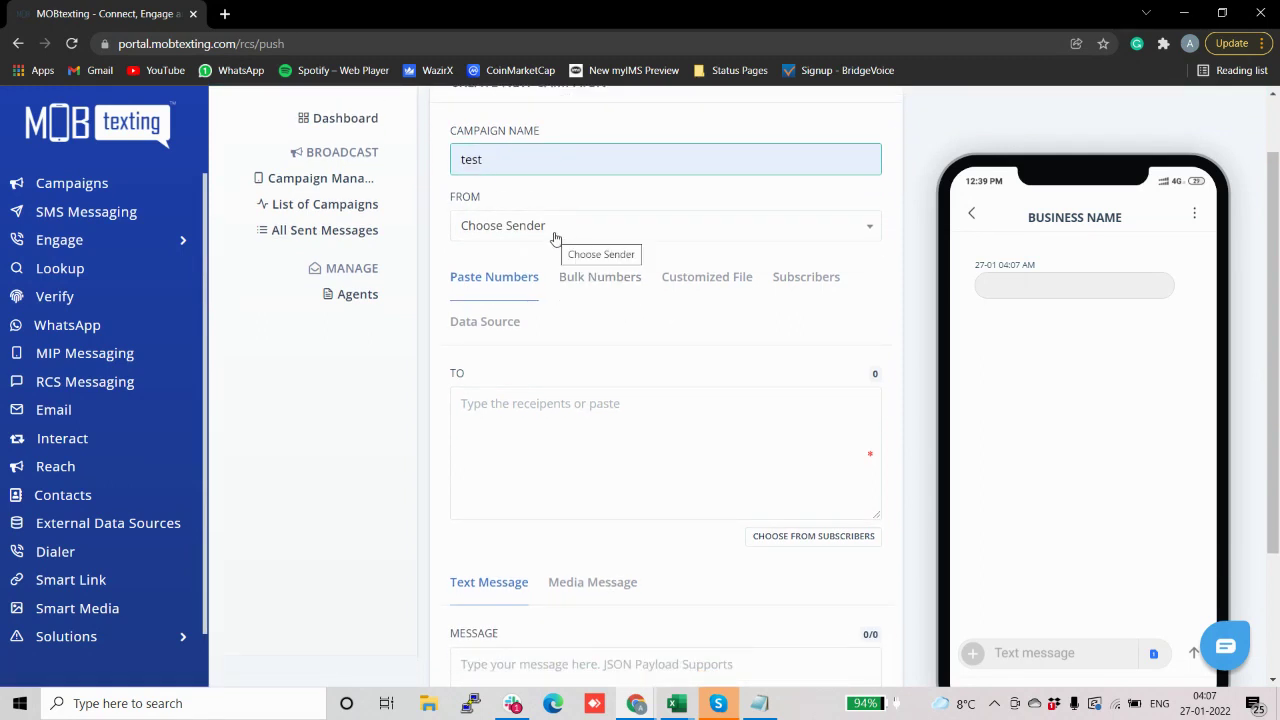
pyautogui.click(556, 238)
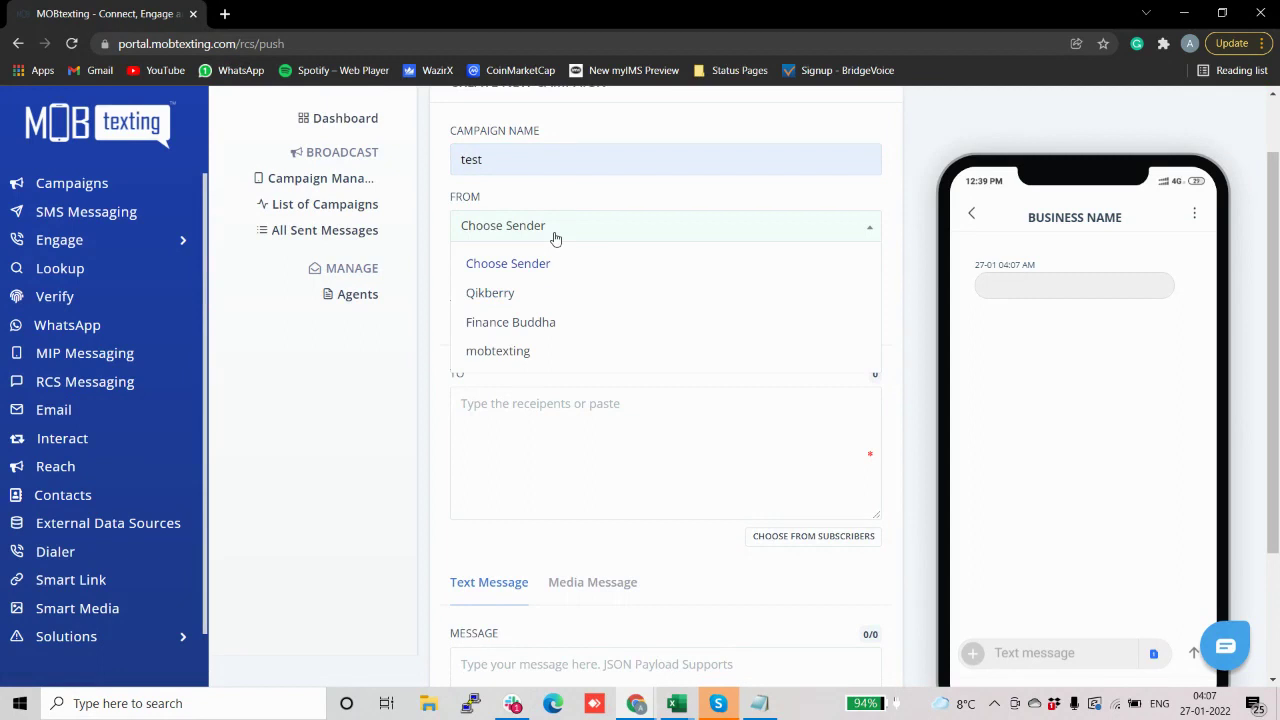
pyautogui.click(536, 352)
pyautogui.scroll(-1, 560, 280)
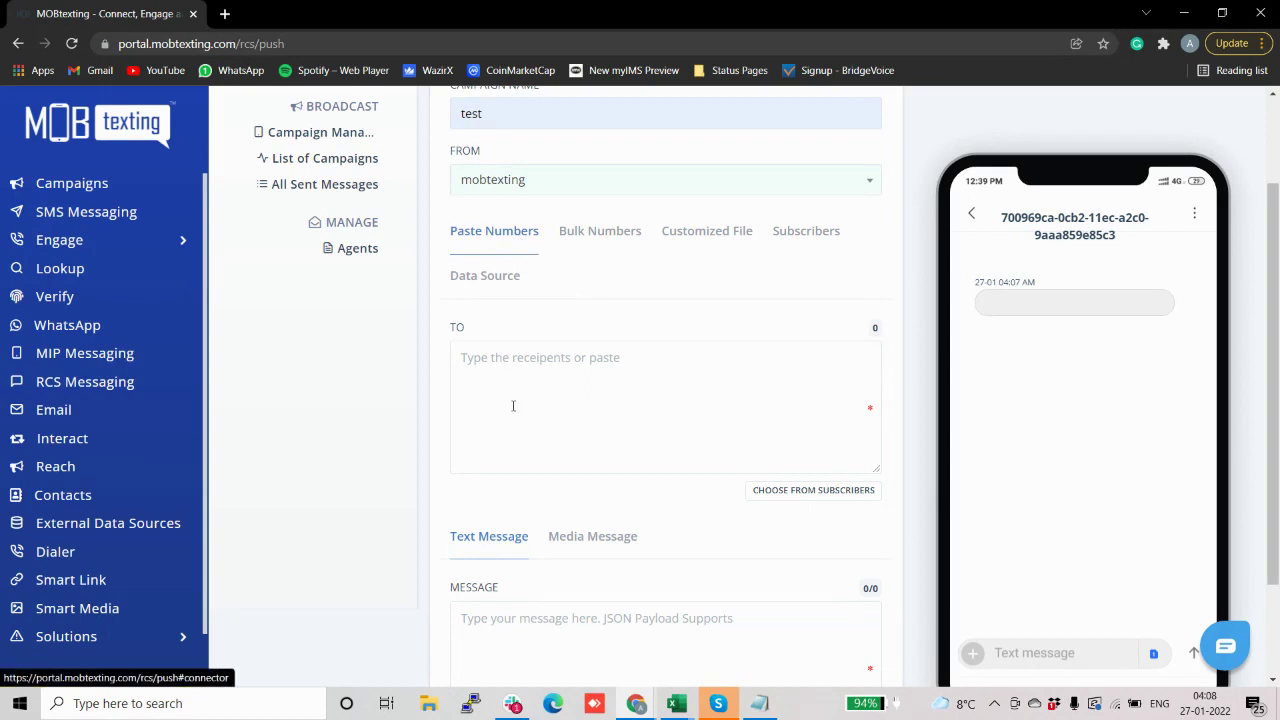
pyautogui.click(510, 373)
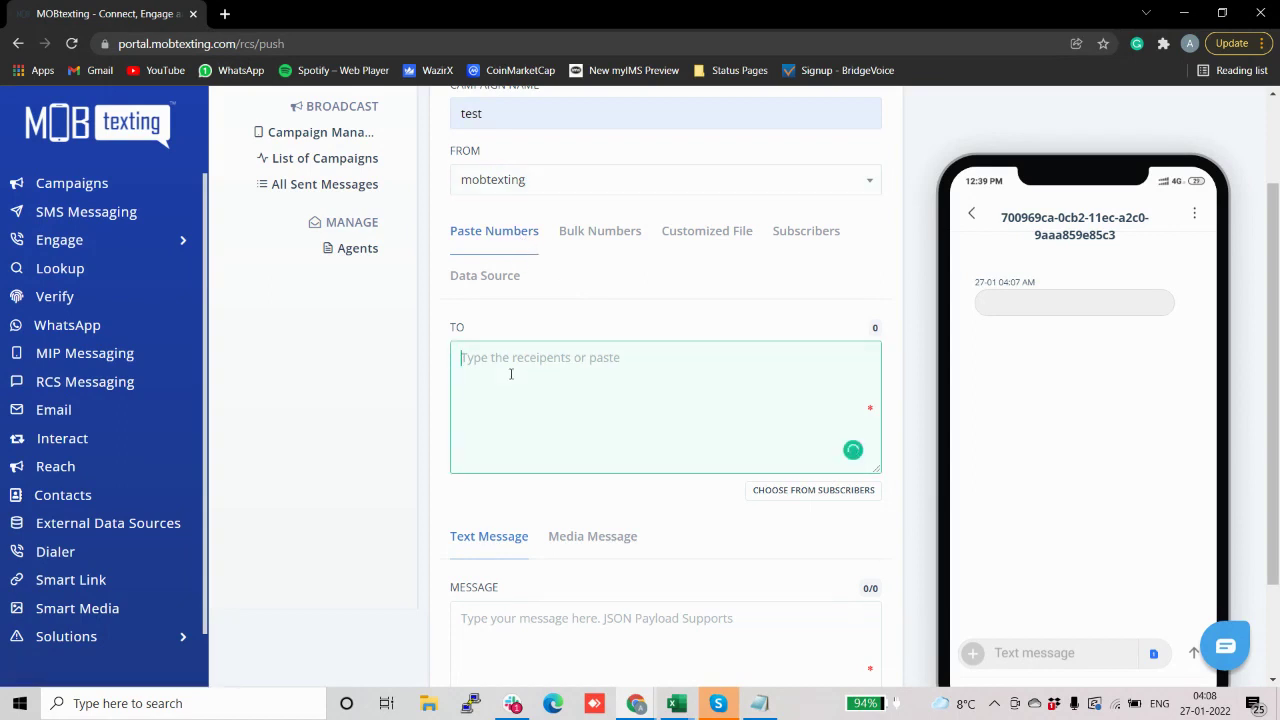
pyautogui.click(597, 237)
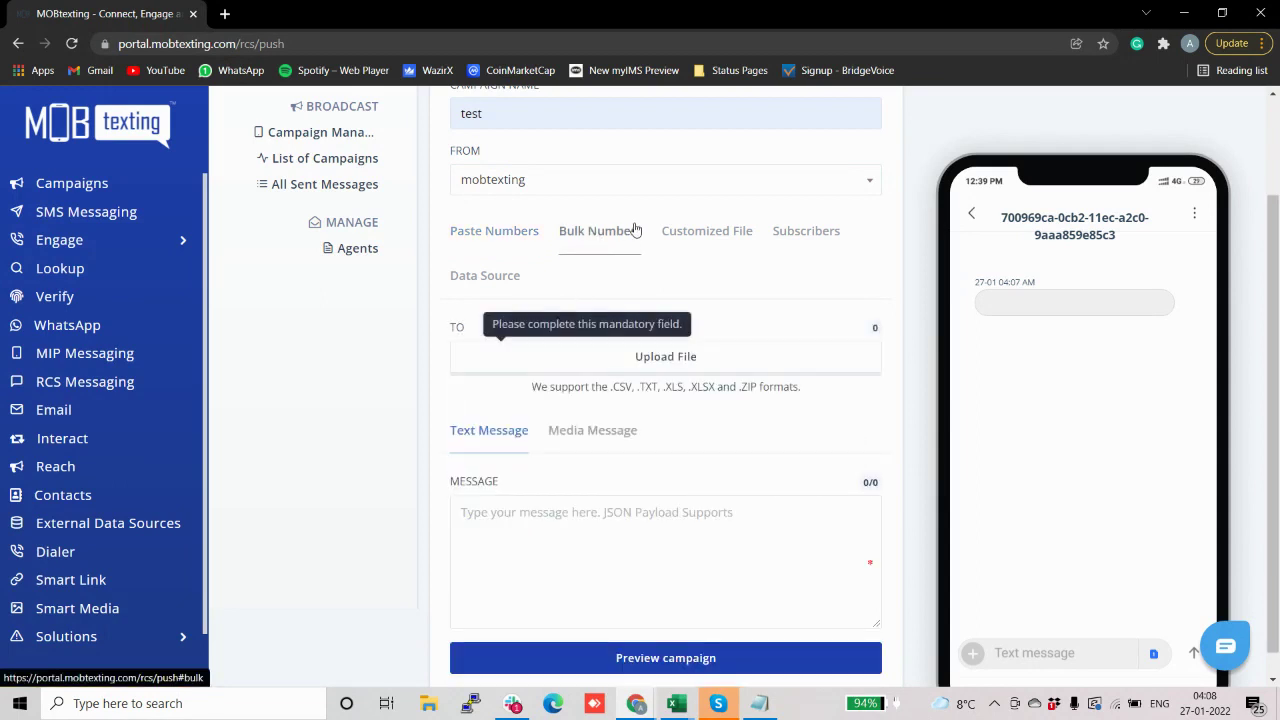
pyautogui.click(724, 233)
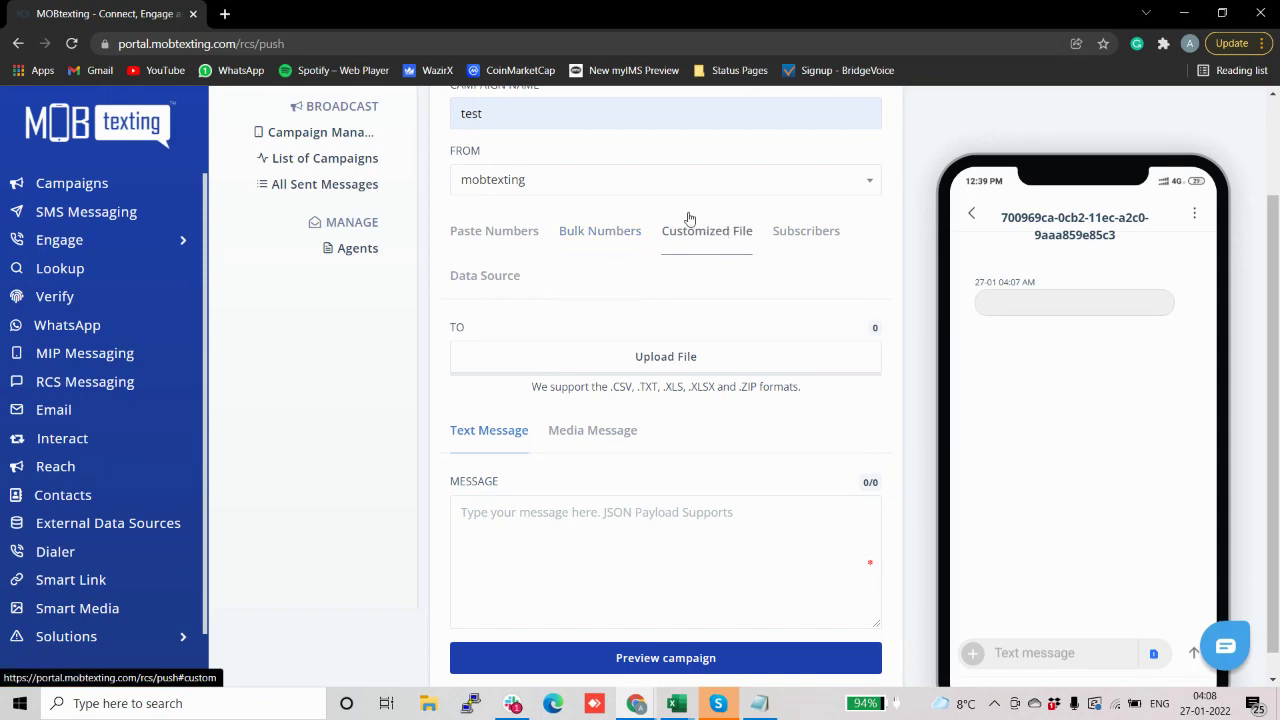
pyautogui.click(793, 238)
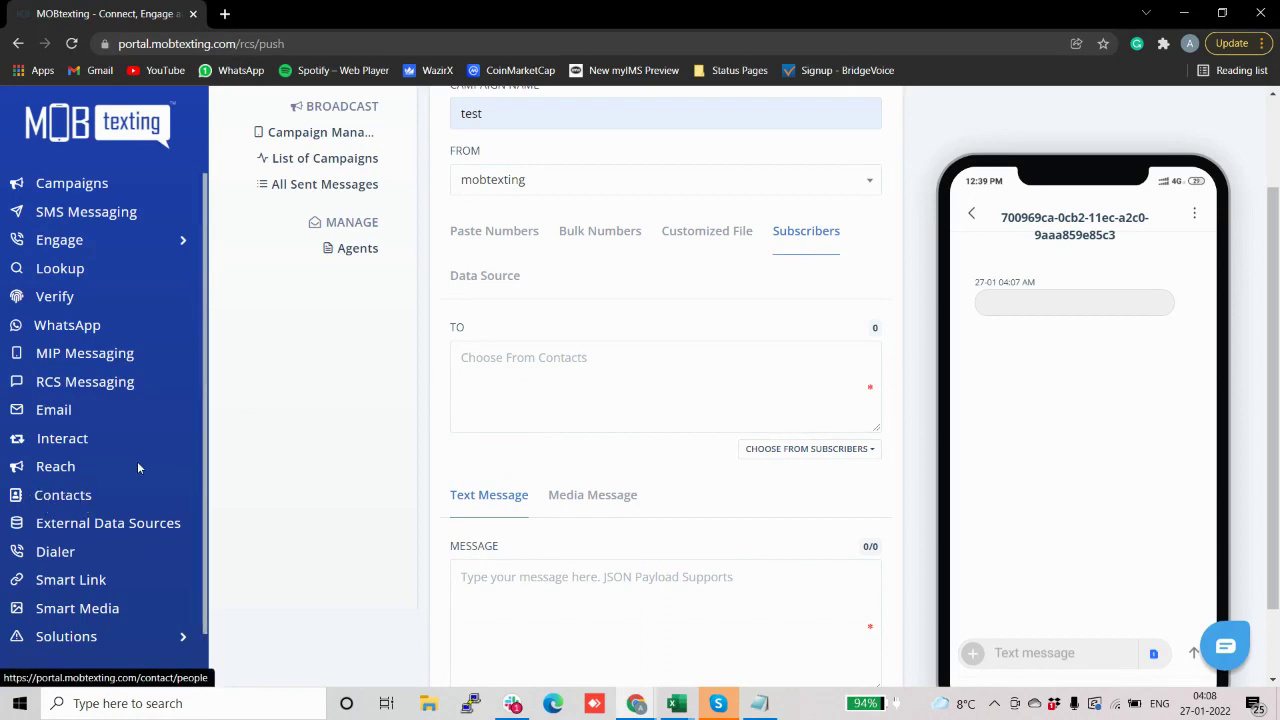
pyautogui.click(502, 279)
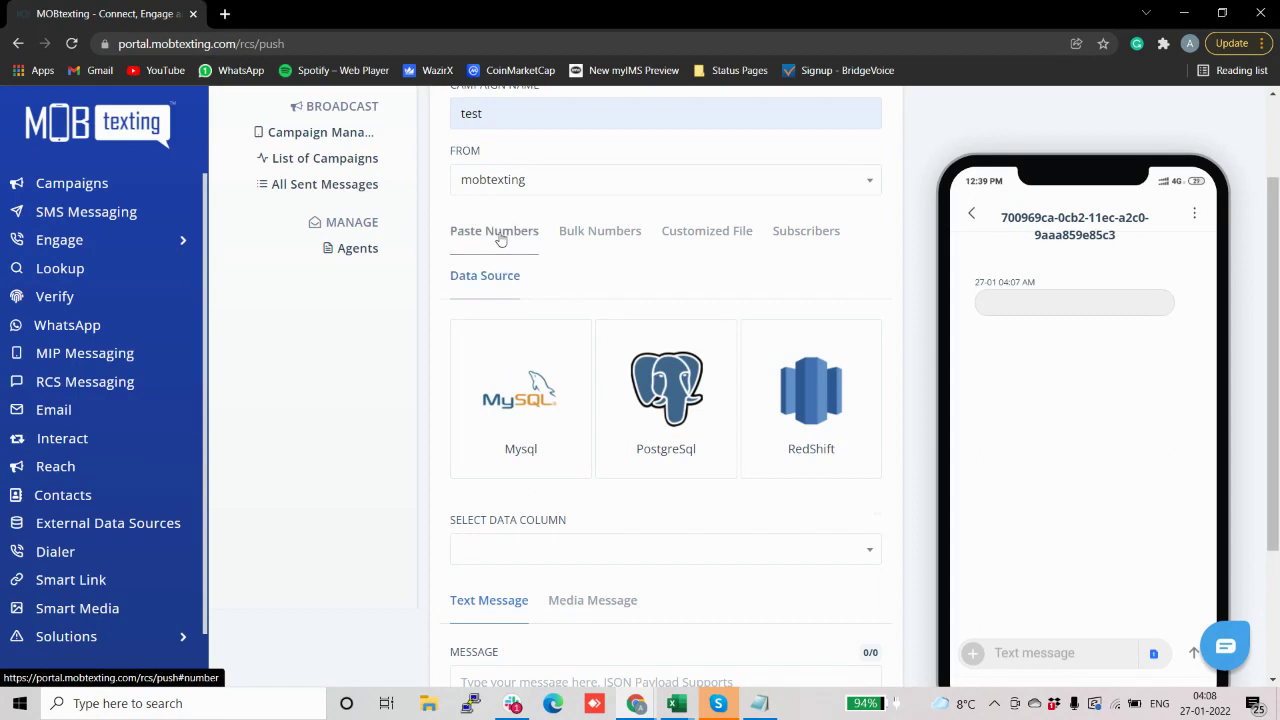
pyautogui.click(494, 232)
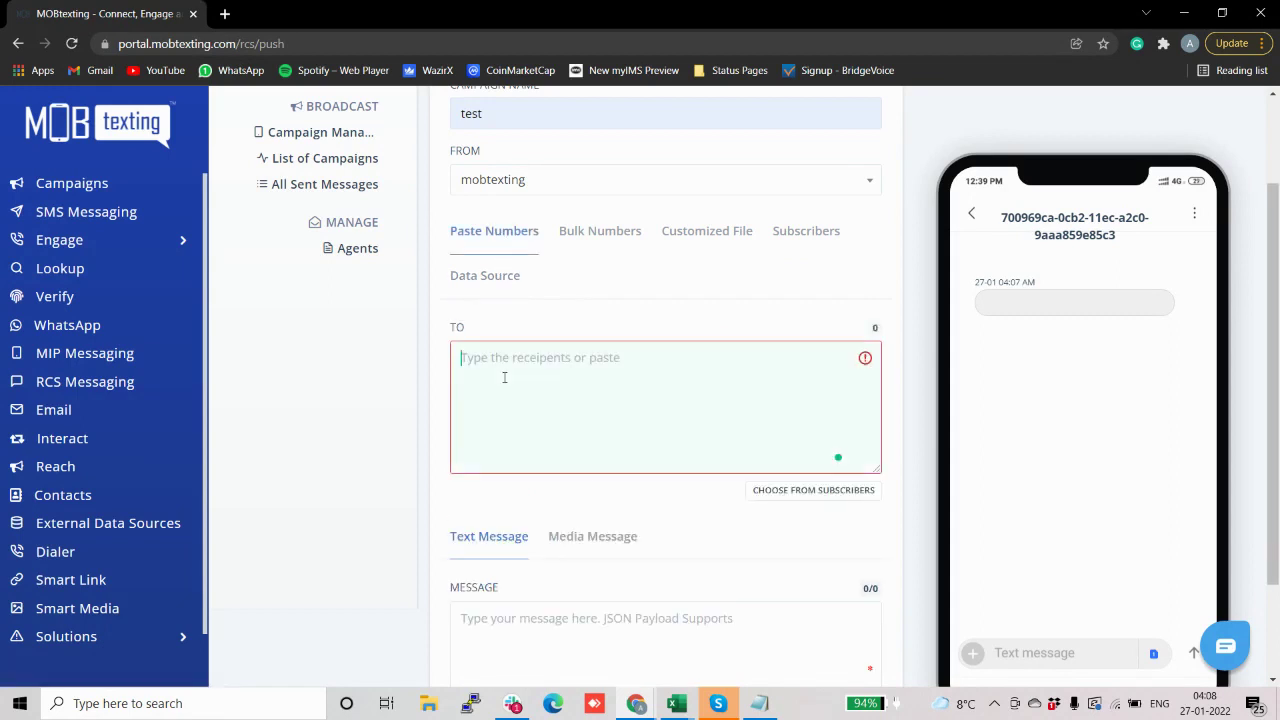
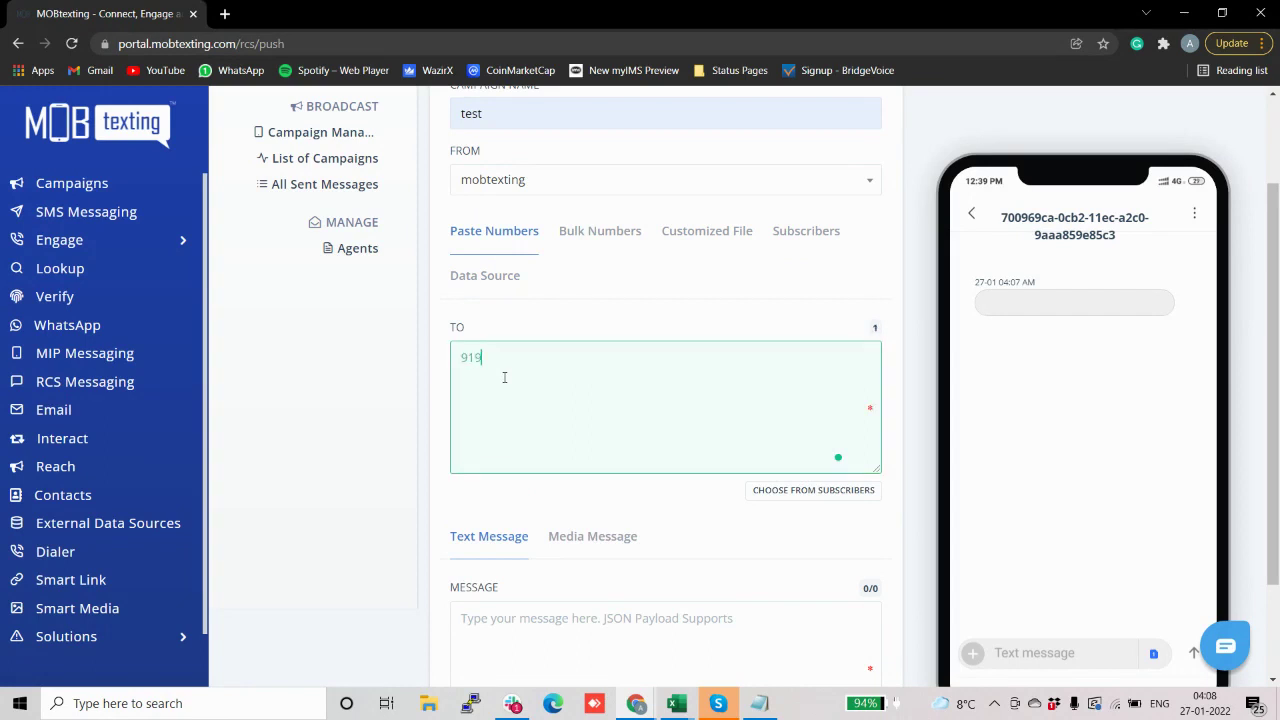
pyautogui.scroll(-2, 577, 296)
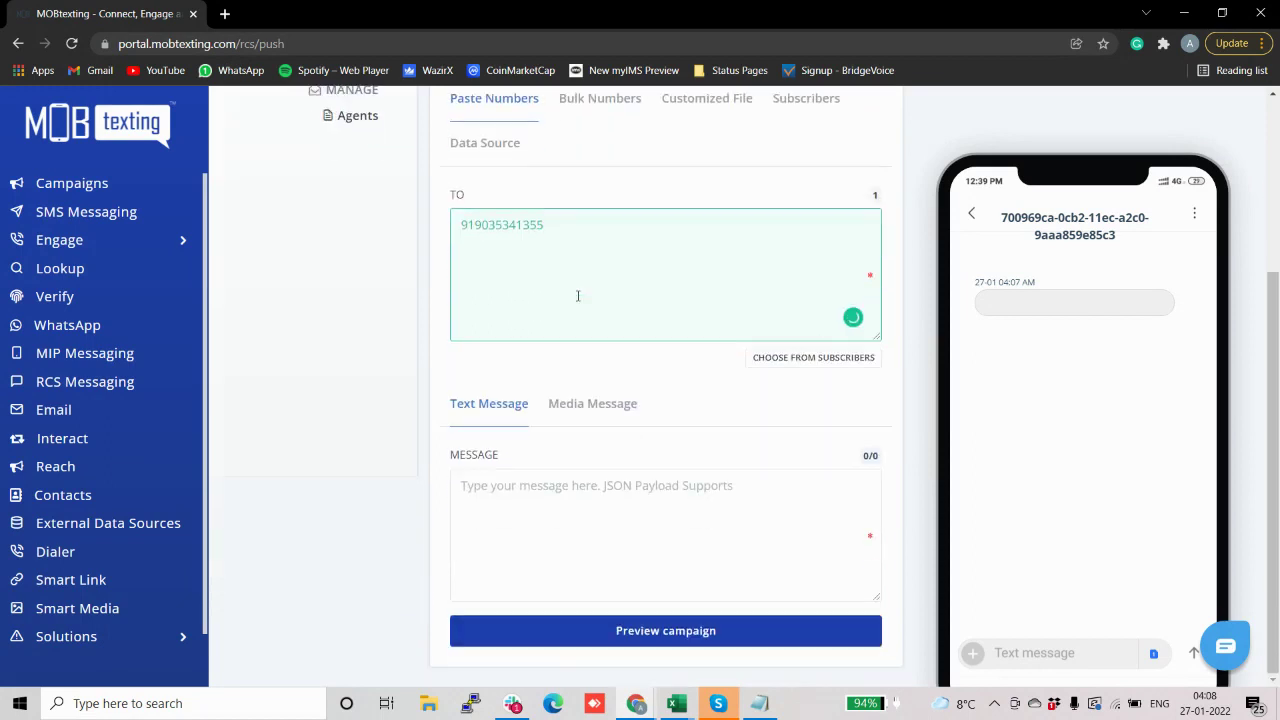
pyautogui.click(566, 405)
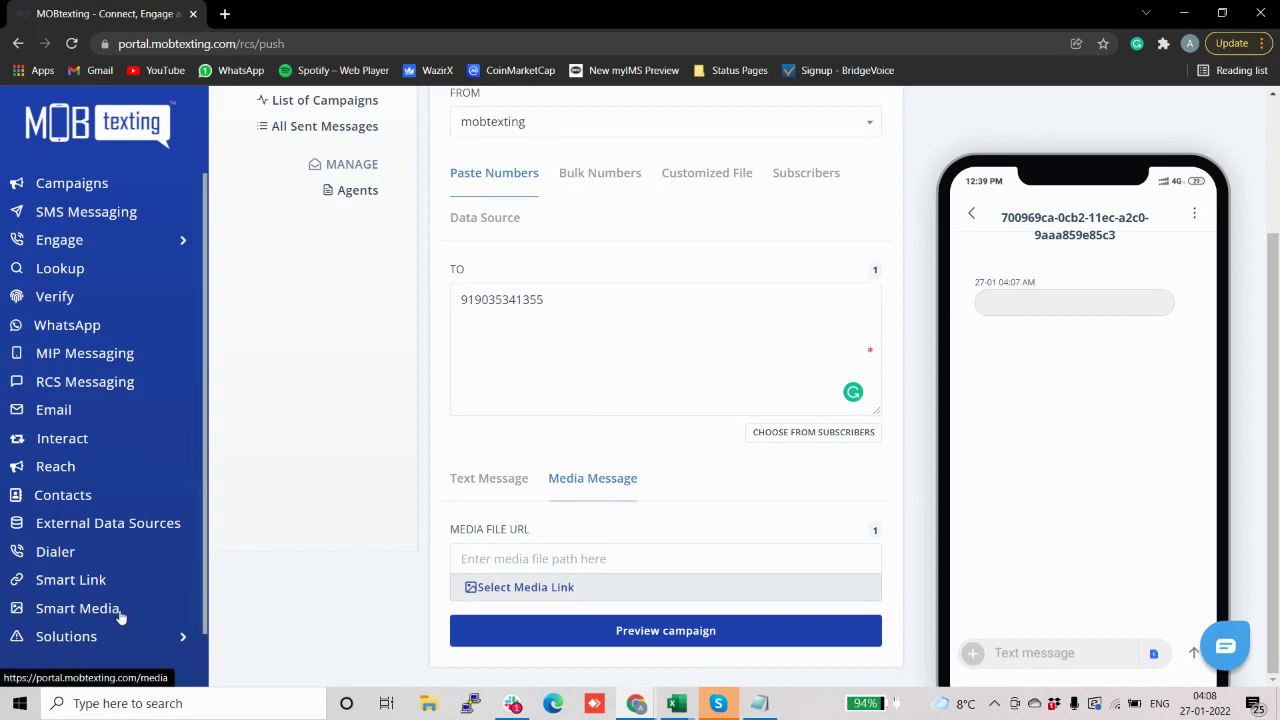
# - Browse the five files in Smart Media, then return to the RCS Messaging dashboard
pyautogui.click(88, 613)
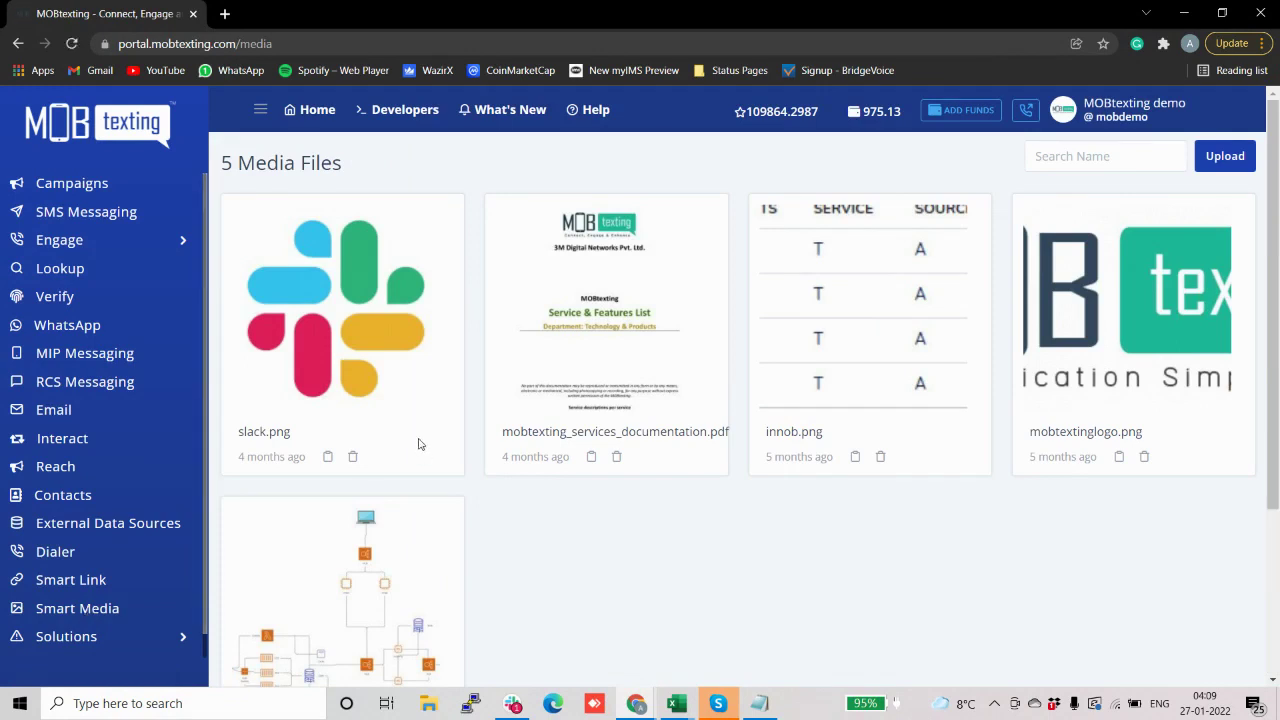
pyautogui.scroll(-2, 715, 400)
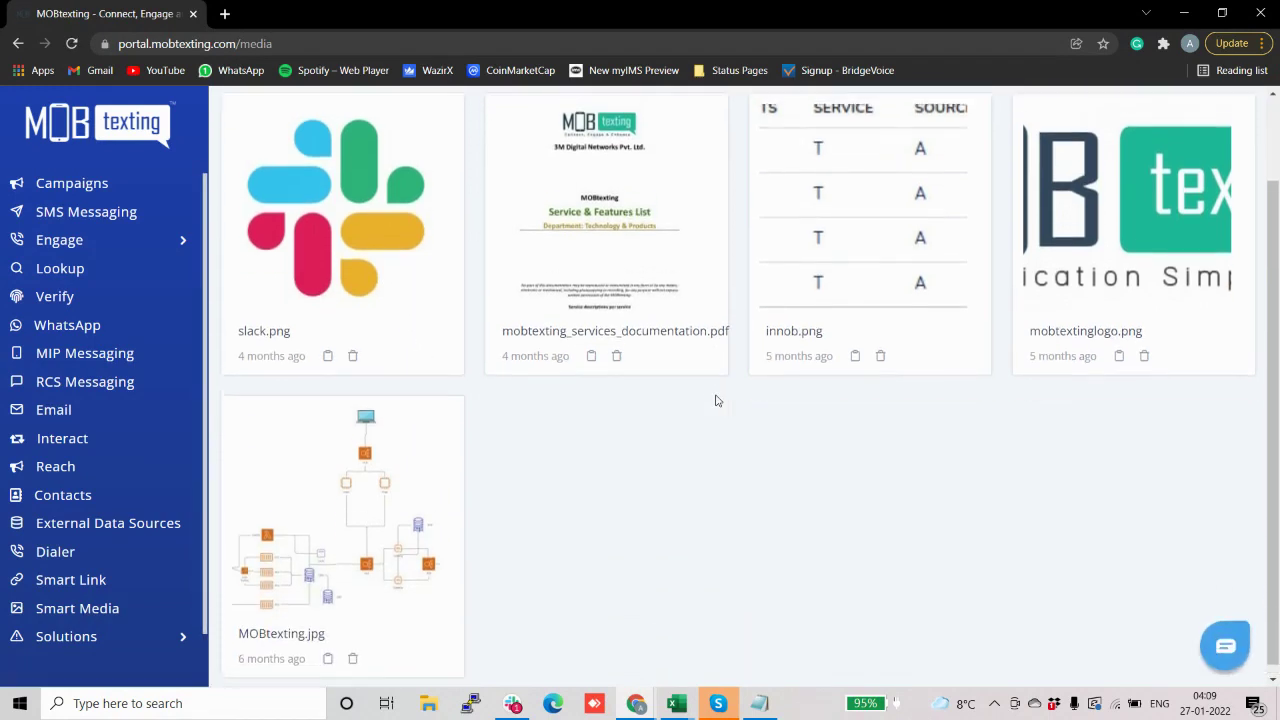
pyautogui.scroll(2, 715, 400)
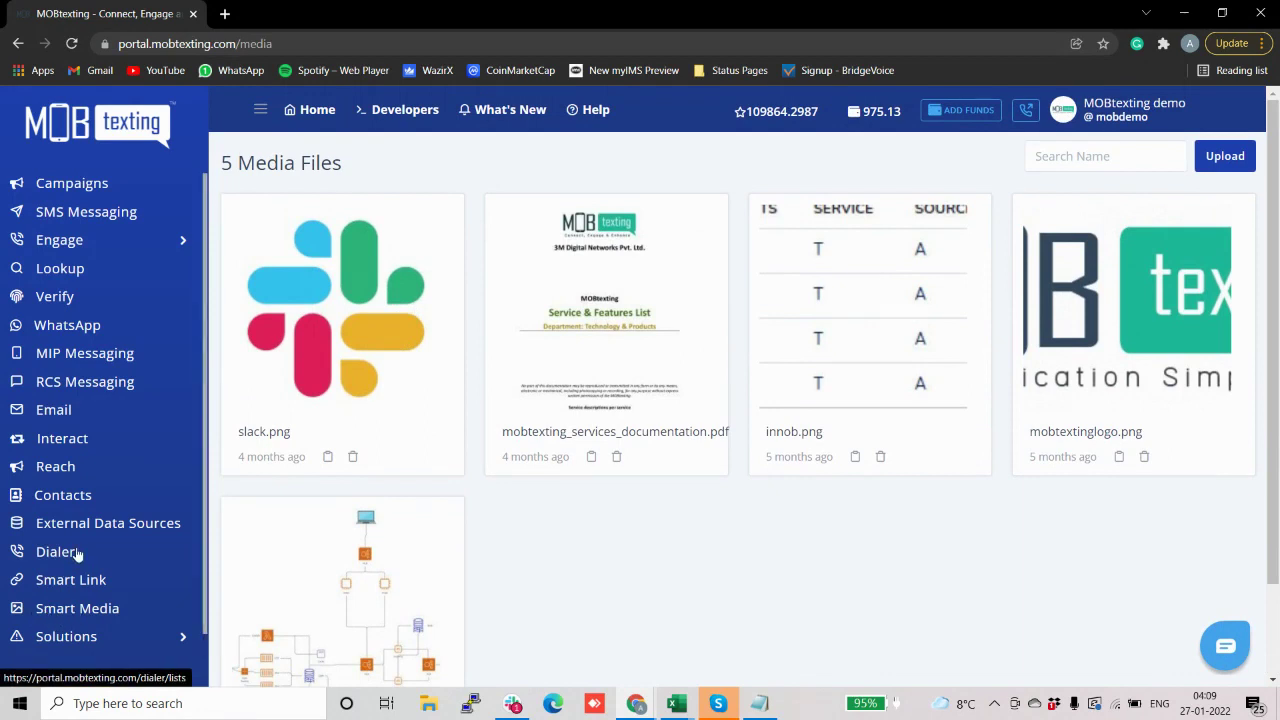
pyautogui.click(86, 388)
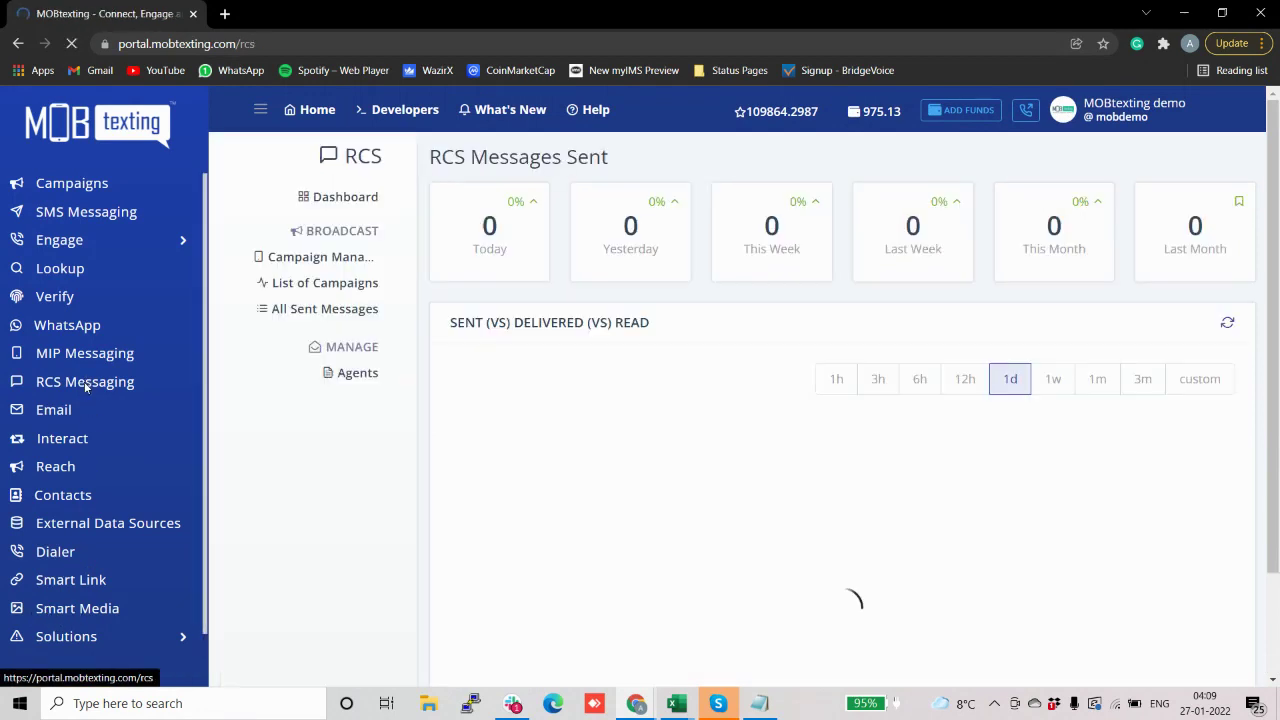
# - Start a new campaign form named 'test' with Media Message selected
pyautogui.click(330, 257)
pyautogui.click(505, 240)
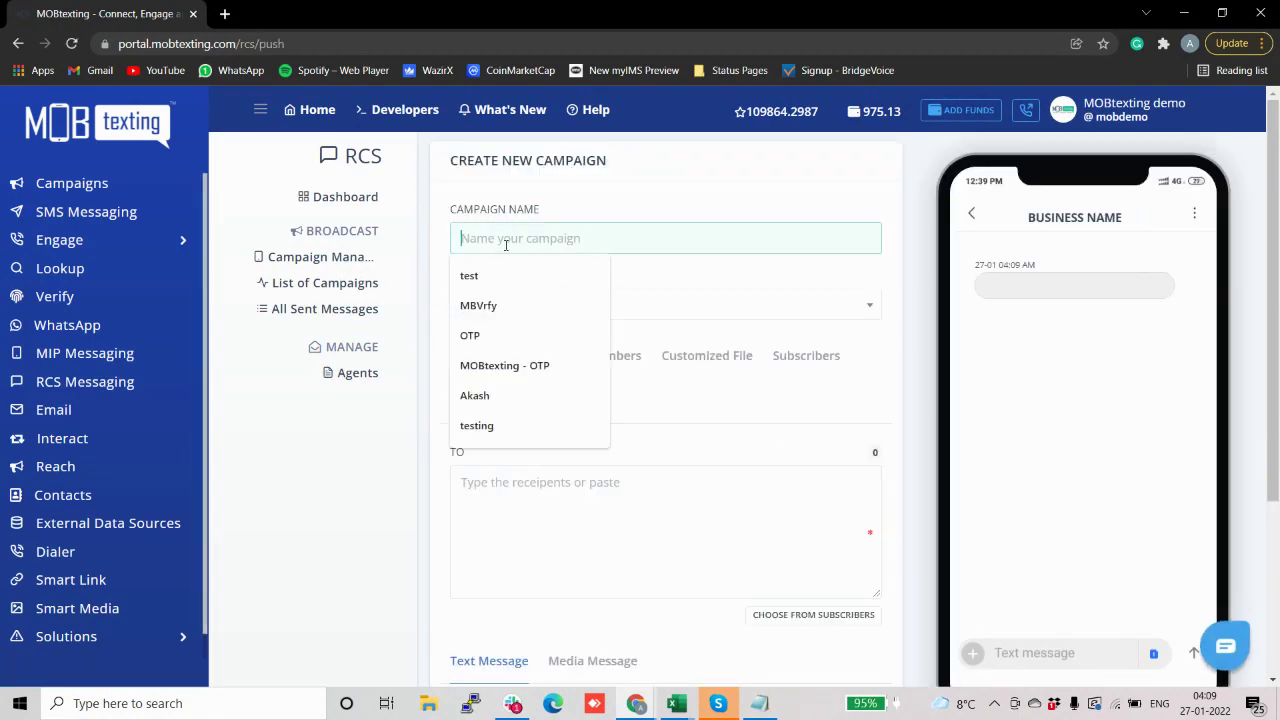
pyautogui.write('test')
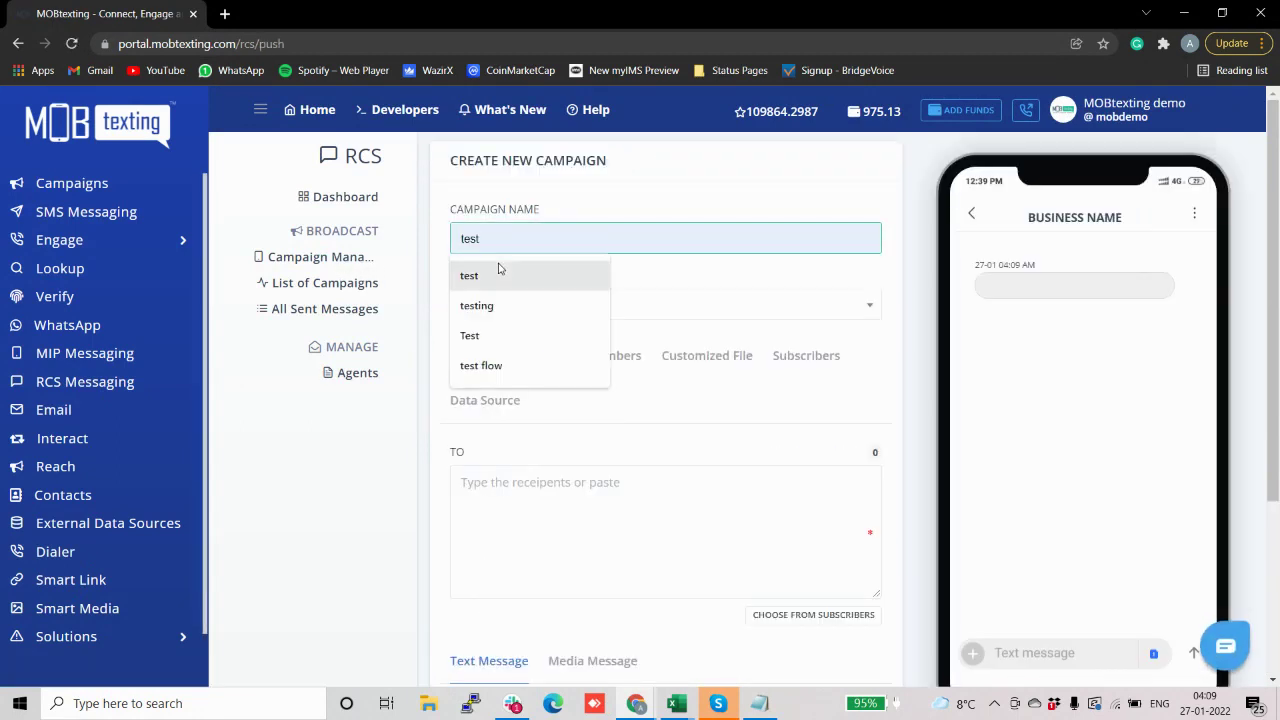
pyautogui.click(497, 272)
pyautogui.scroll(-3, 558, 540)
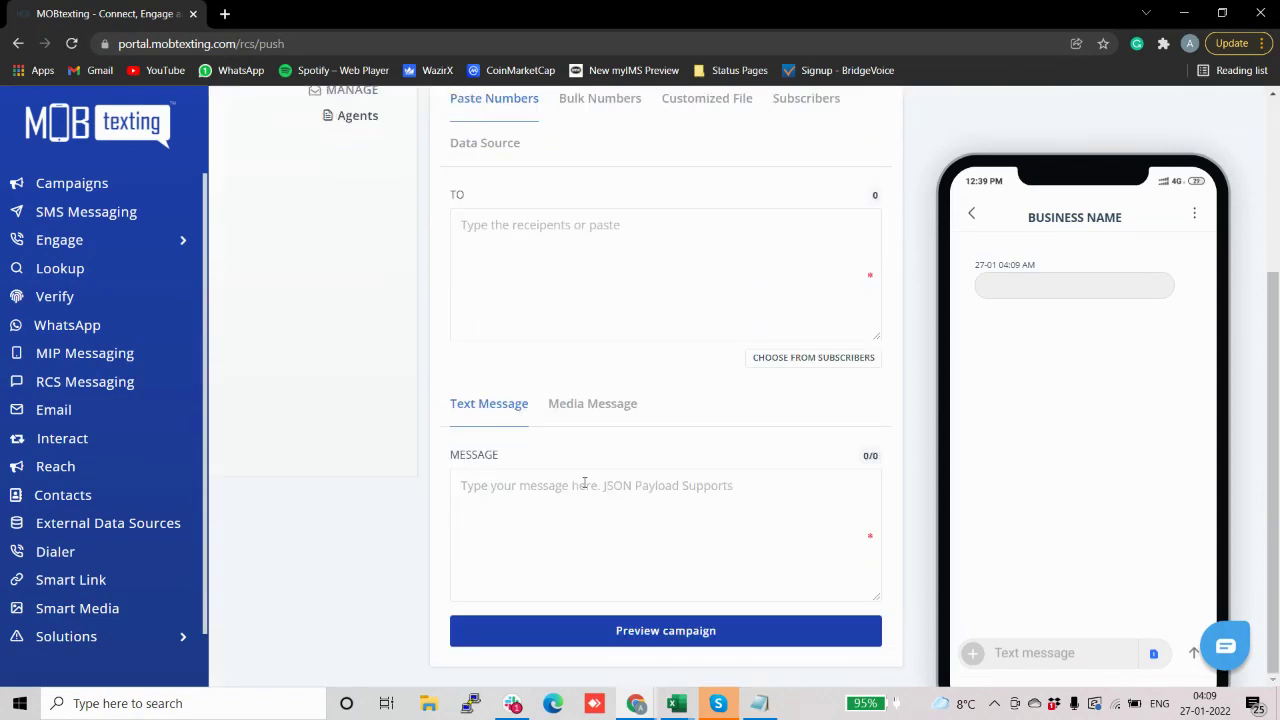
pyautogui.click(600, 408)
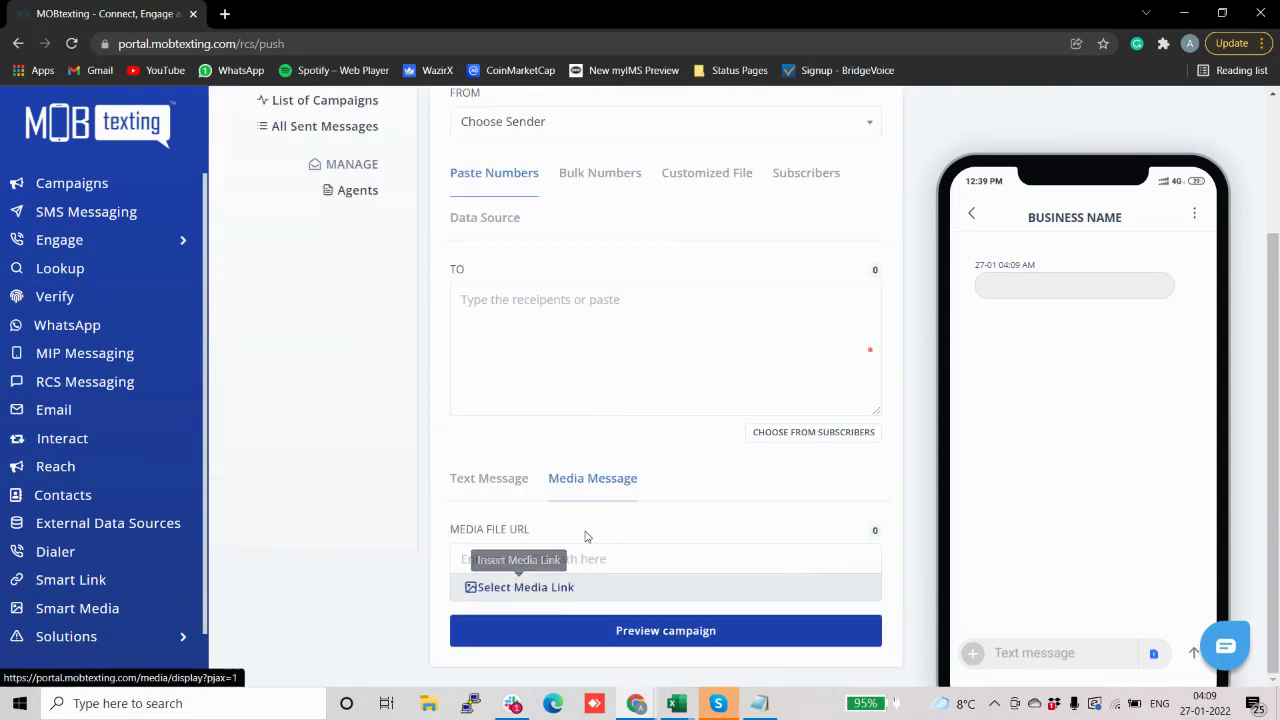
pyautogui.scroll(4, 586, 537)
pyautogui.click(557, 312)
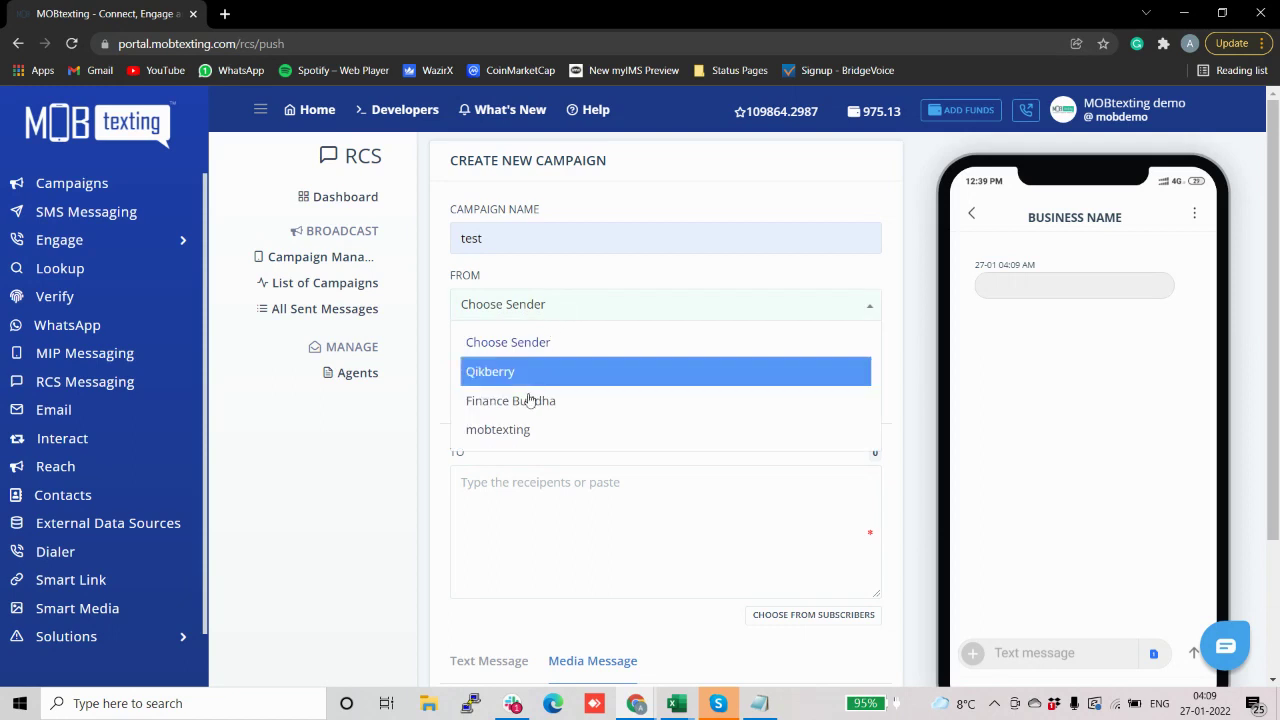
pyautogui.click(510, 429)
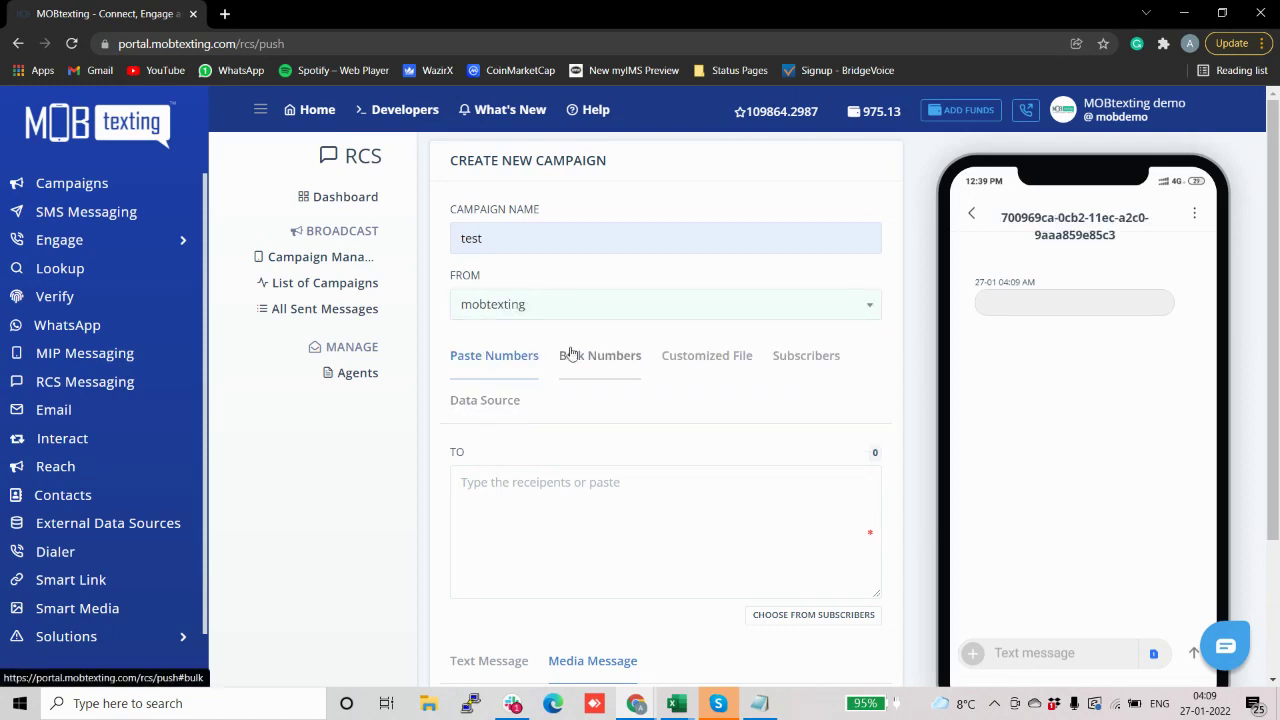
pyautogui.click(505, 496)
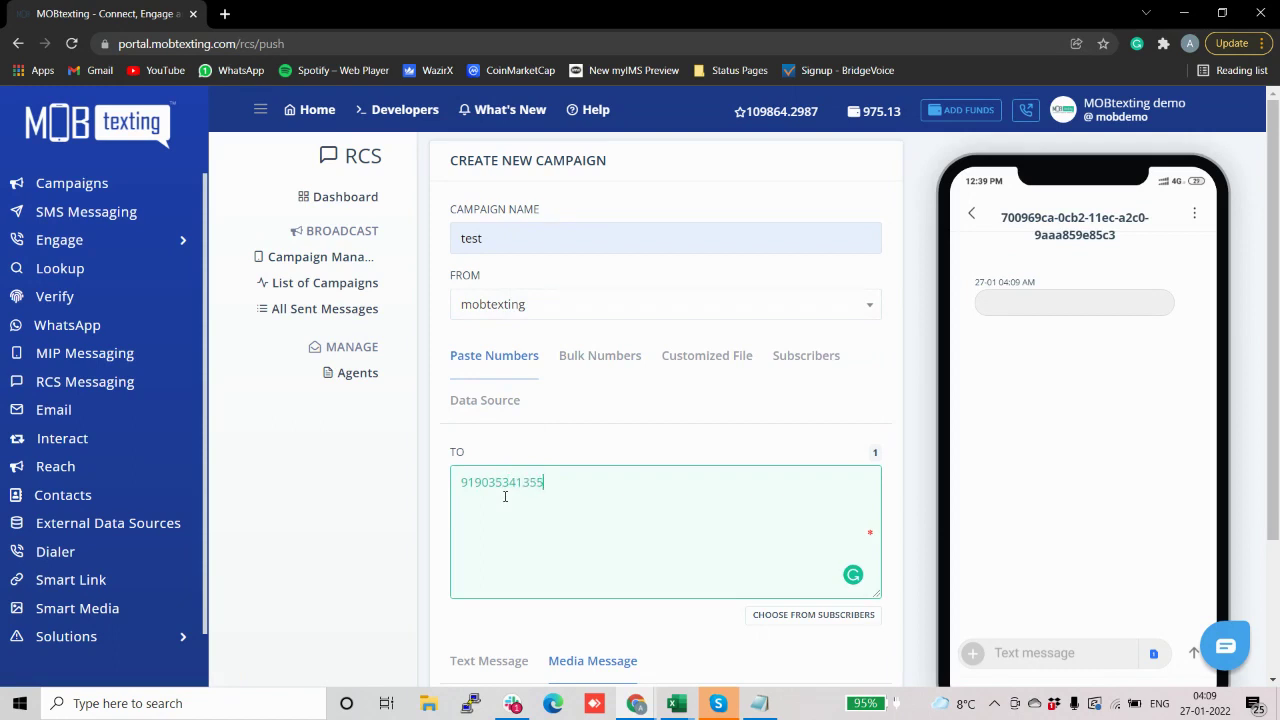
pyautogui.scroll(-2, 578, 340)
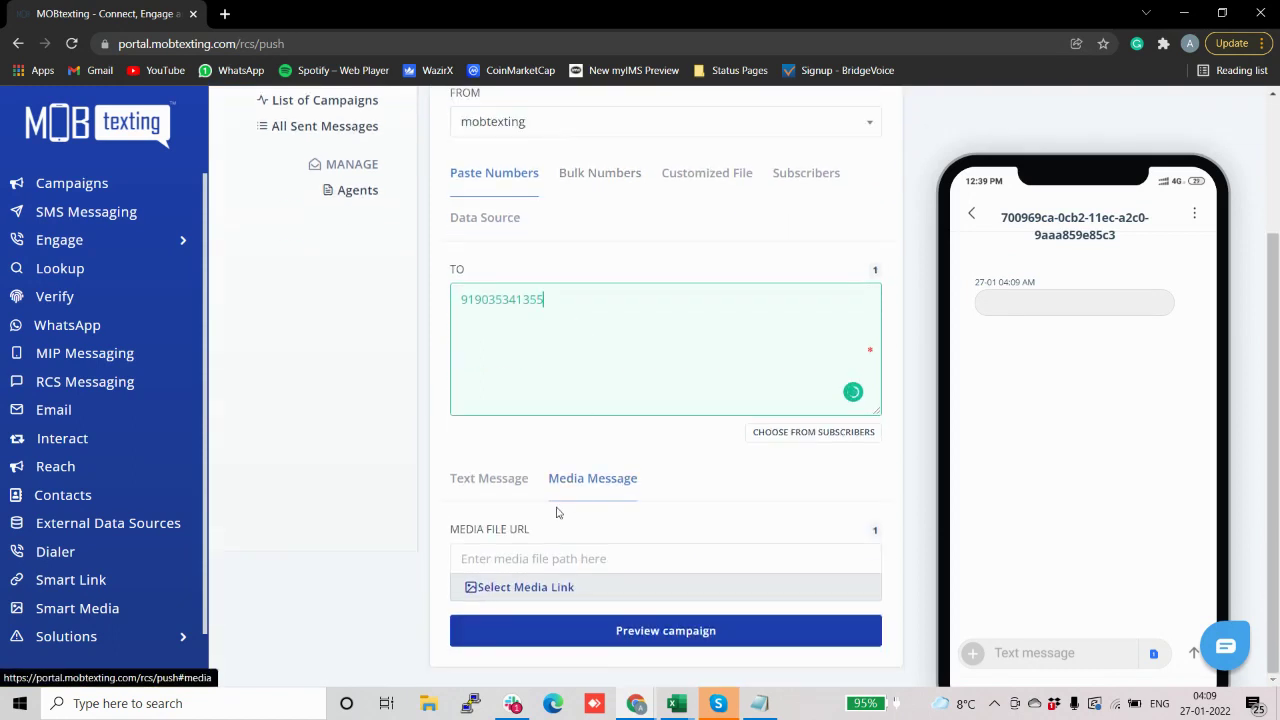
# - Insert the mobtextinglogo.png media link and send the test campaign
pyautogui.click(533, 590)
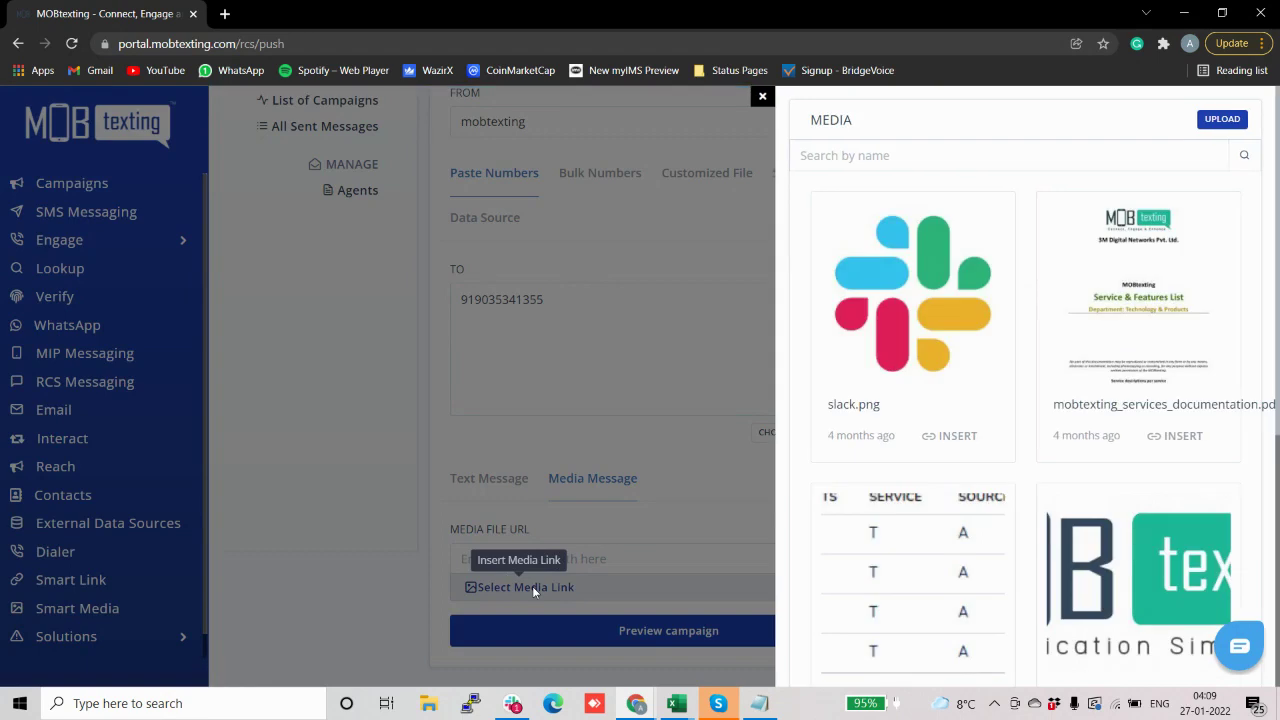
pyautogui.scroll(-3, 1061, 354)
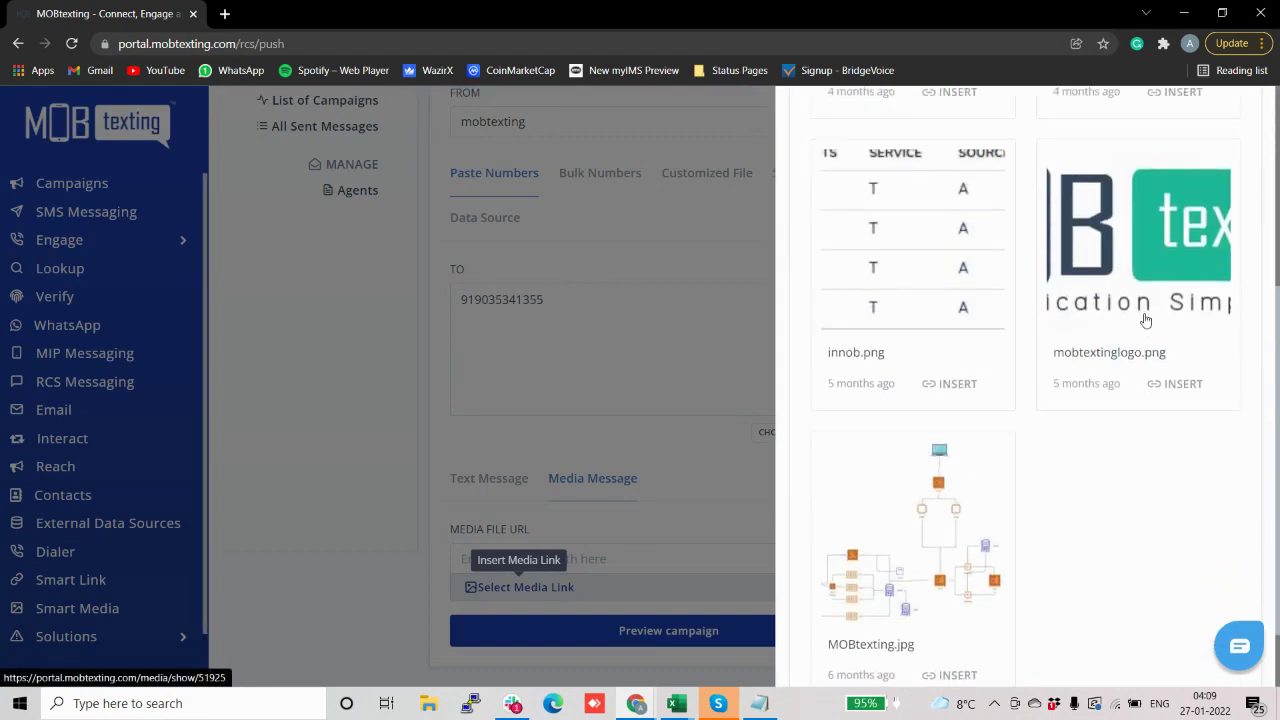
pyautogui.click(1171, 385)
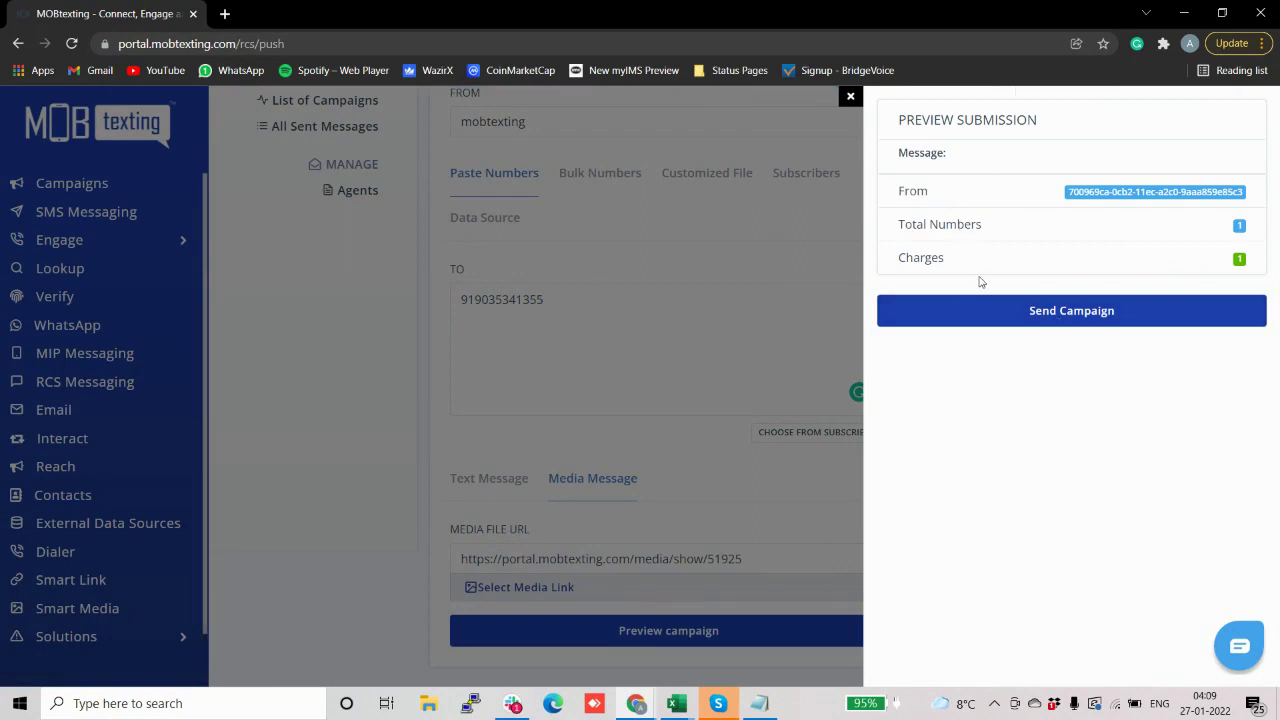
pyautogui.click(982, 310)
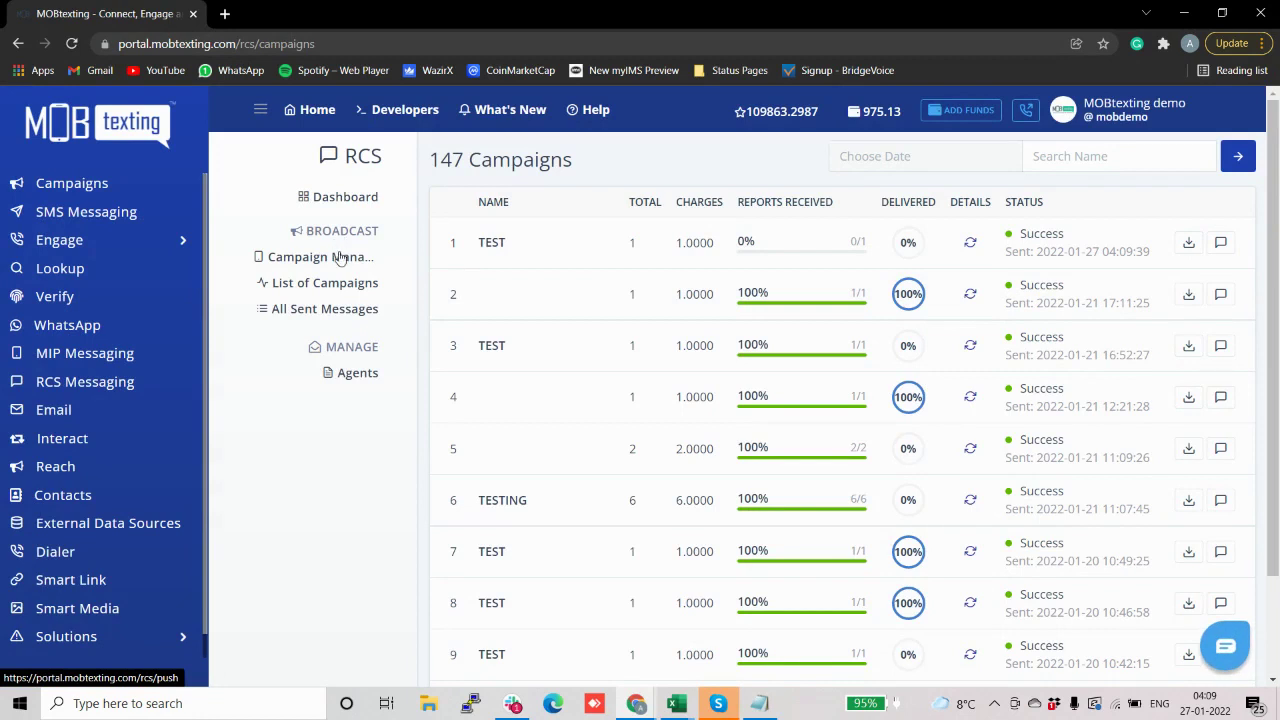
# - Refresh the campaign list and view the messages of the first TEST campaign
pyautogui.click(339, 284)
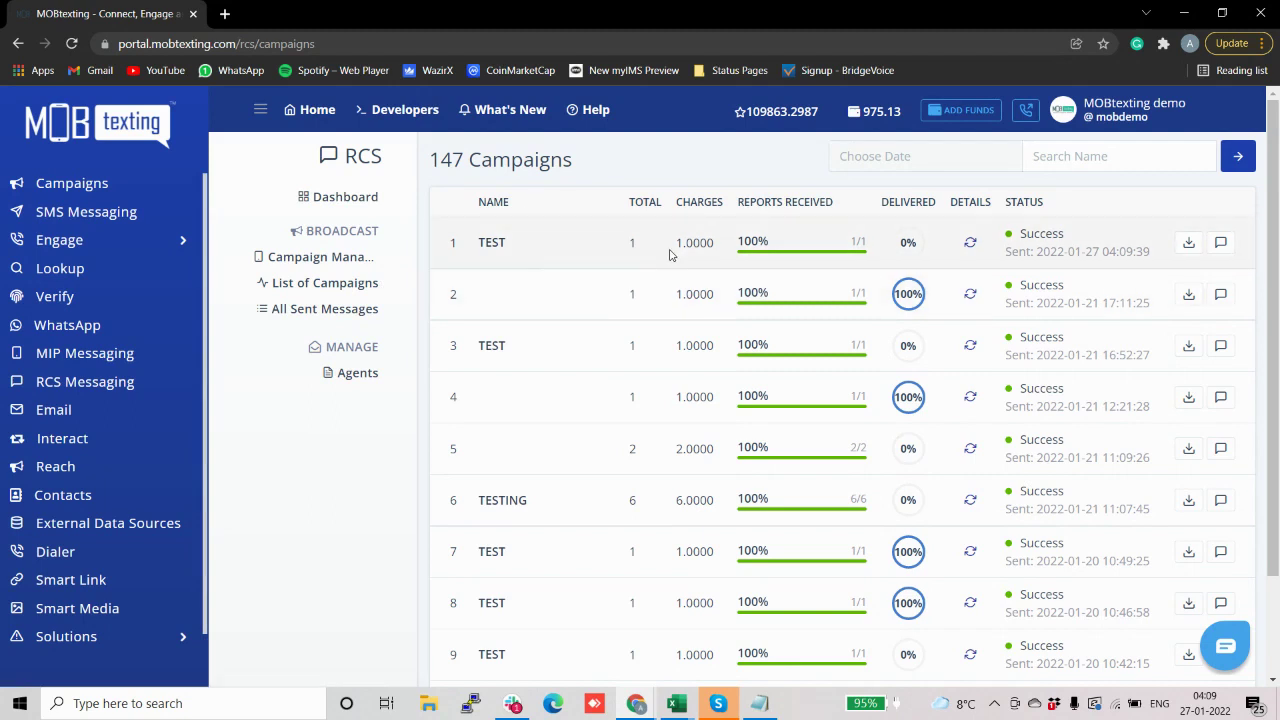
pyautogui.scroll(-1, 670, 255)
pyautogui.scroll(1, 669, 251)
pyautogui.click(1220, 245)
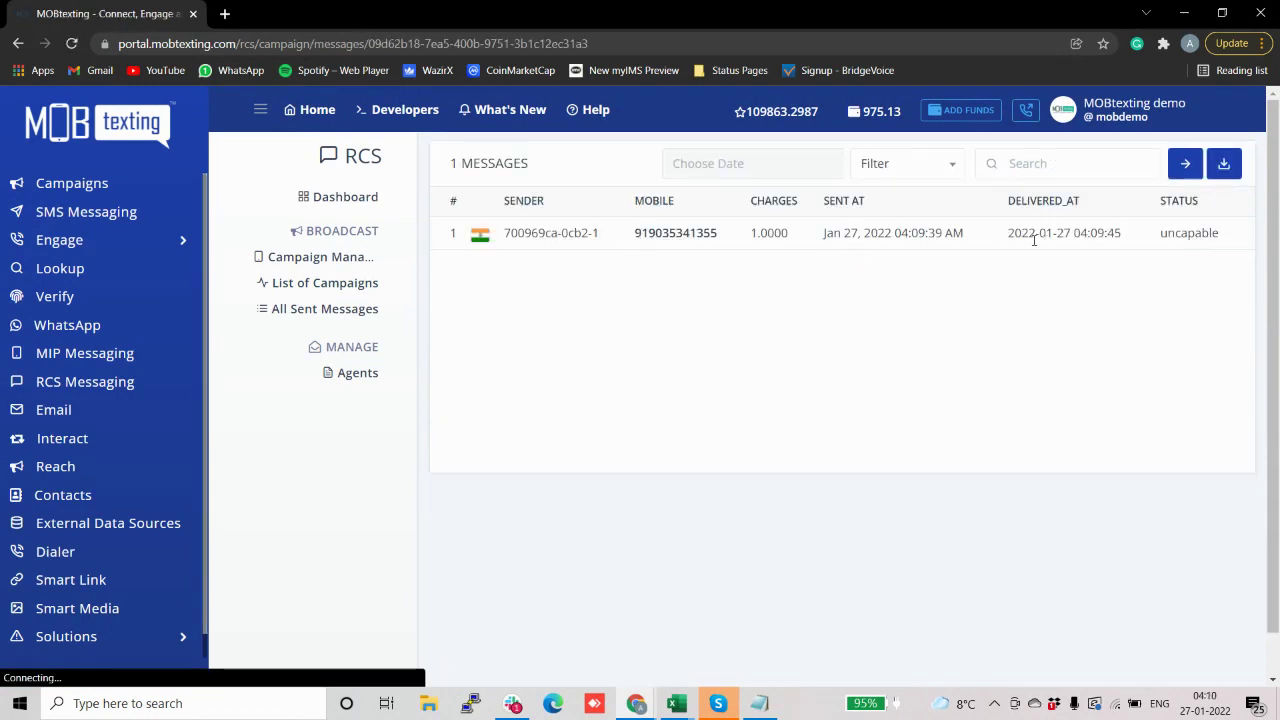
# - Inspect the message's 04:09:45 sent-at time and its uncapable status
pyautogui.tripleClick(859, 235)
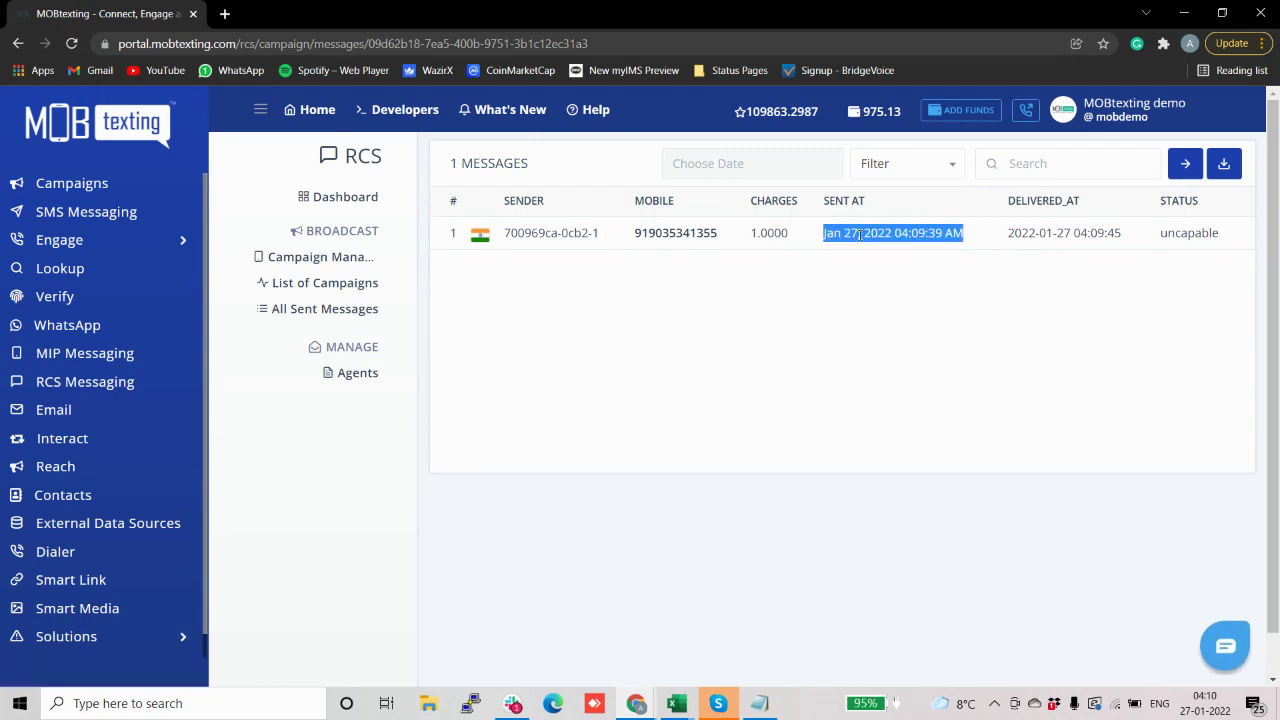
pyautogui.click(1063, 168)
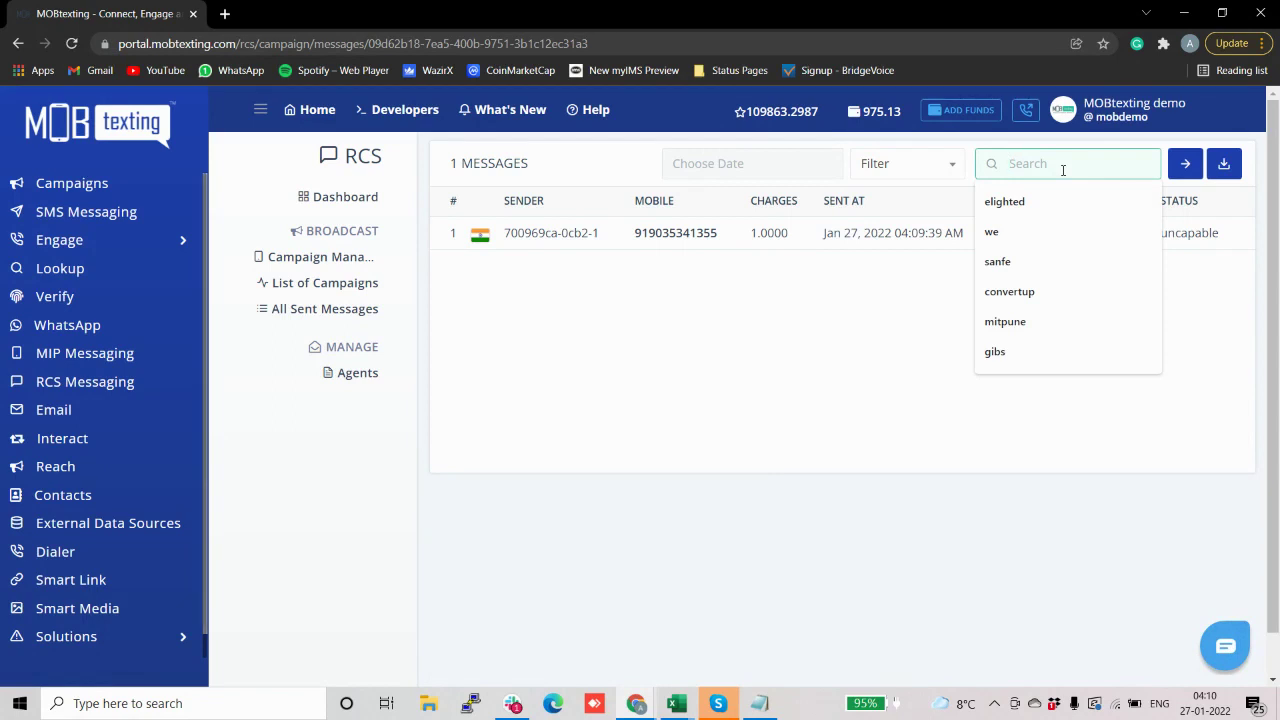
pyautogui.click(899, 310)
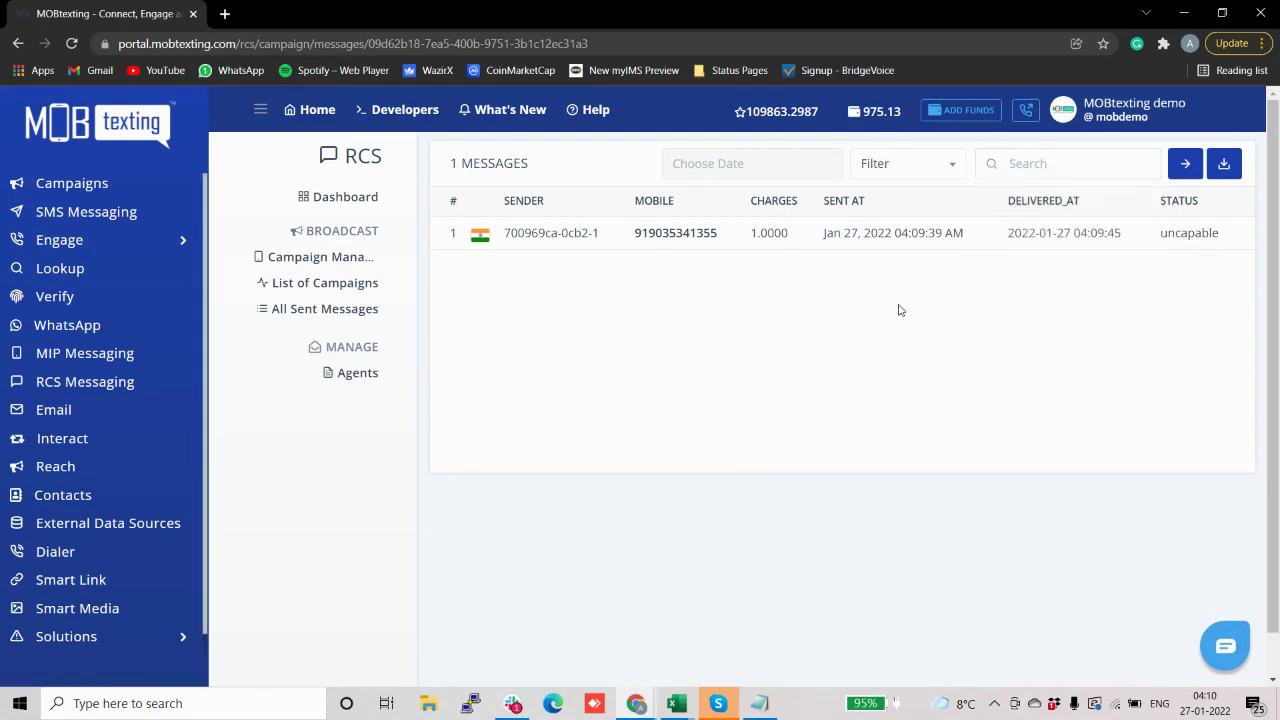
pyautogui.doubleClick(1200, 236)
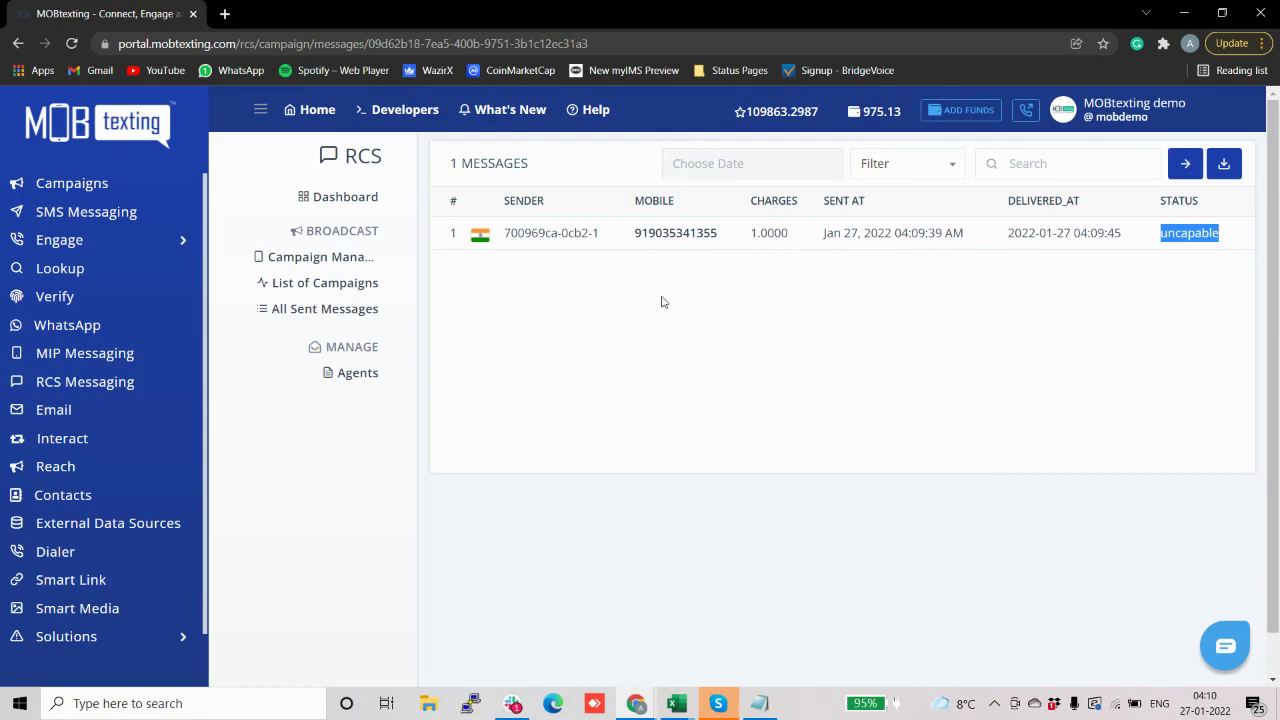
# - Open All Sent Messages to list all 416 RCS messages, test message on top
pyautogui.click(355, 317)
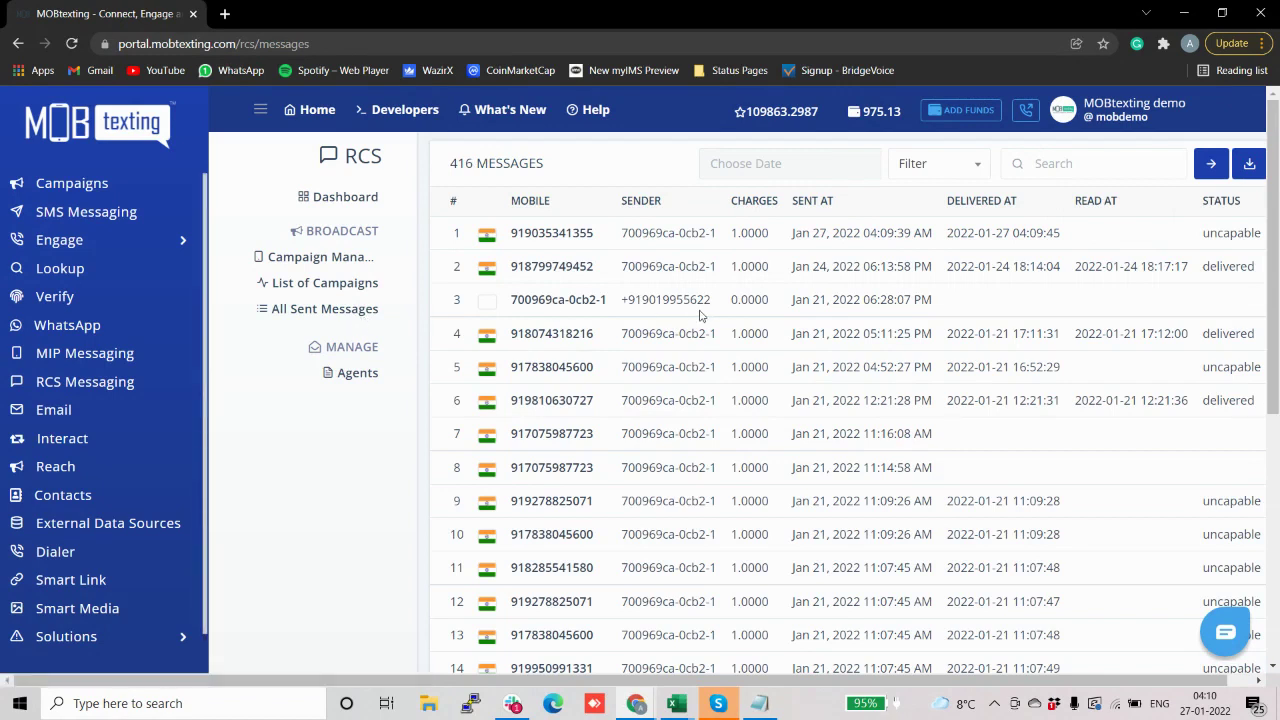
pyautogui.scroll(-2, 700, 316)
pyautogui.scroll(2, 700, 316)
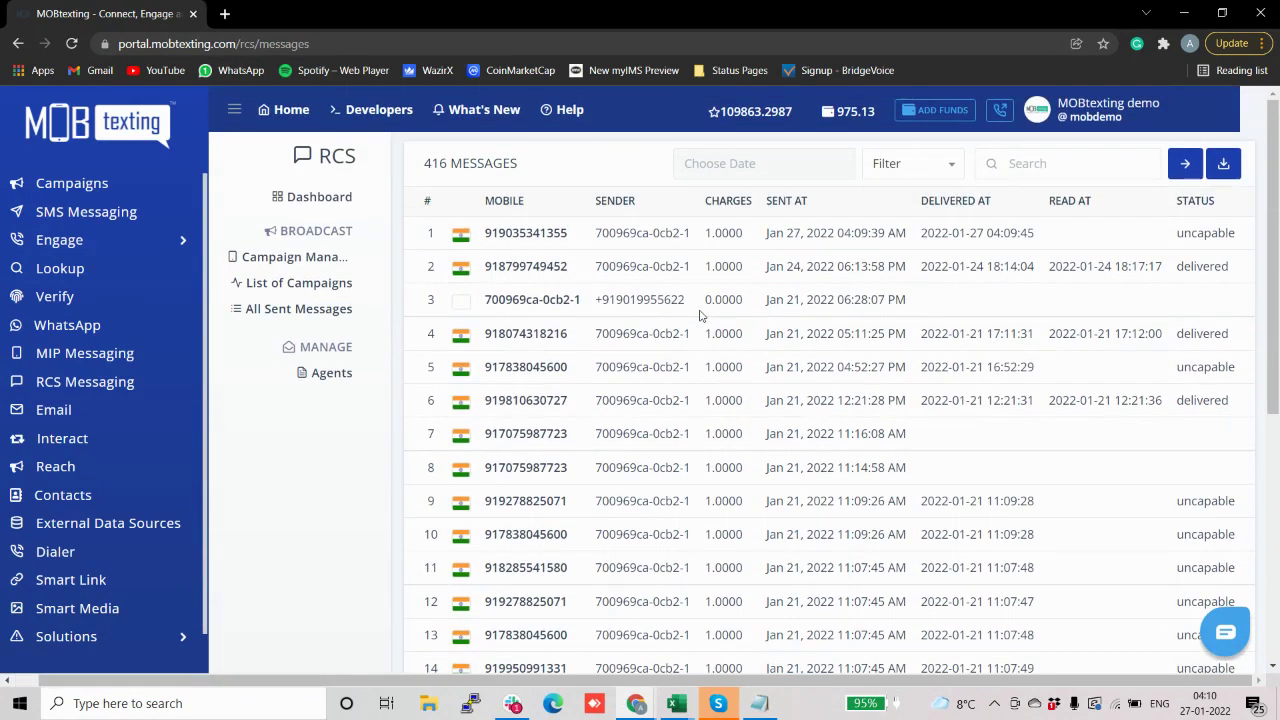